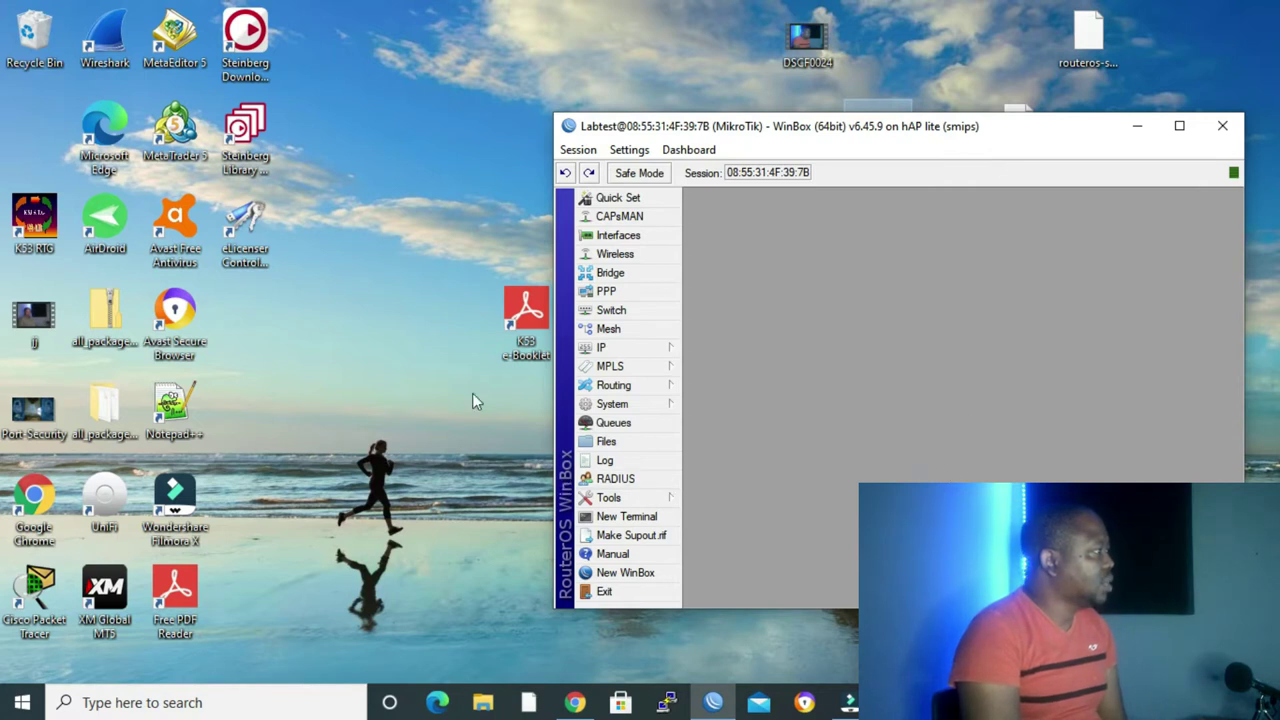
Step: Display the router's system resources to check its architecture and free storage
left_click(610, 404)
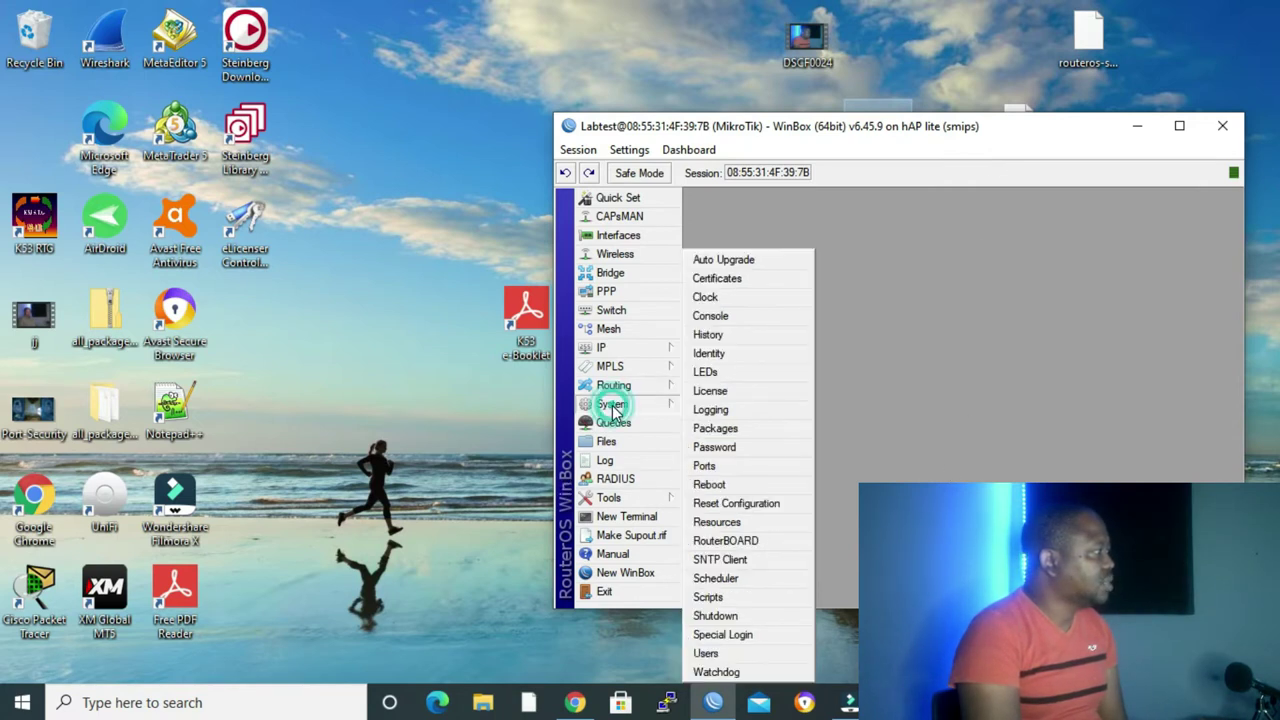
left_click(716, 522)
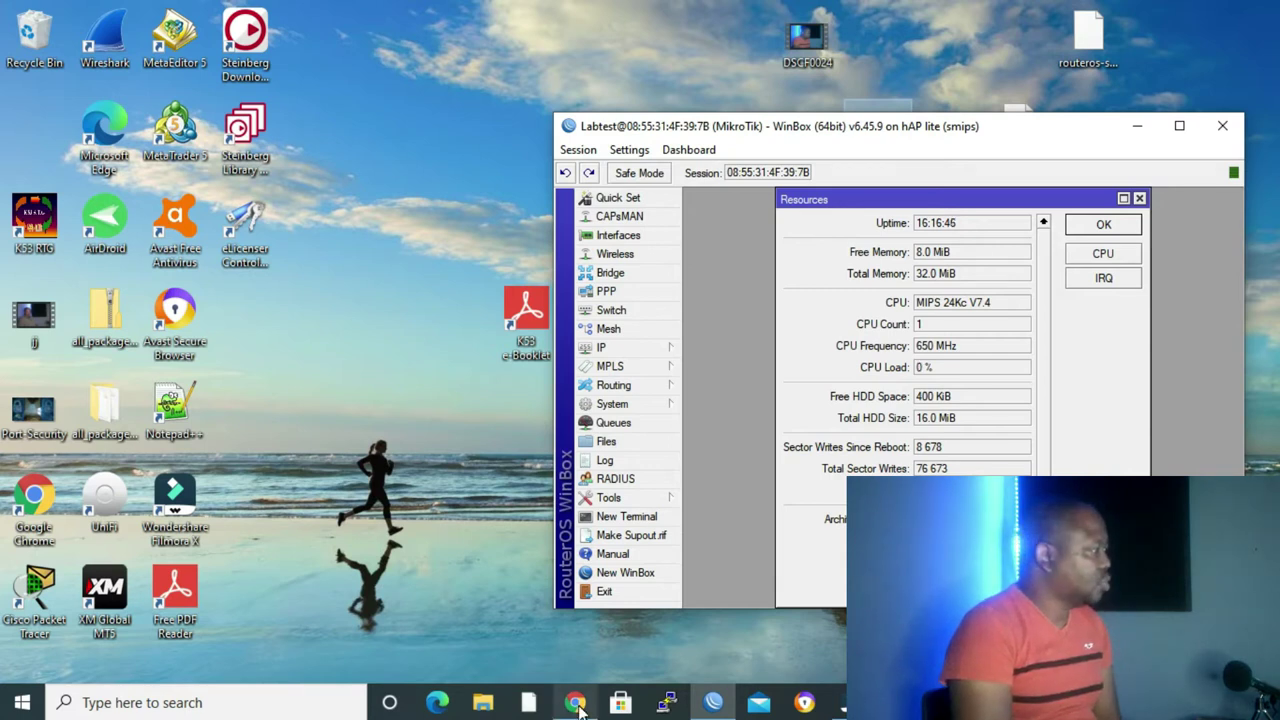
Step: Switch to Chrome, go to mikrotik.com and open the software downloads page
left_click(574, 702)
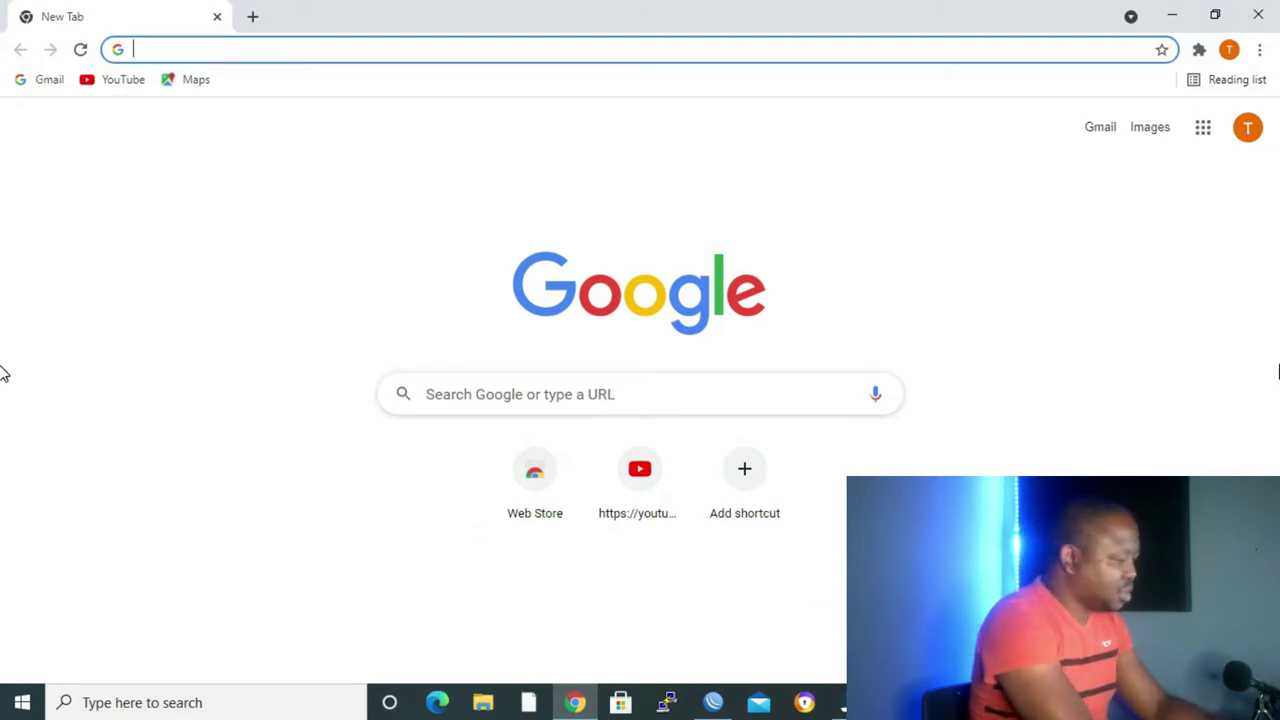
type("mikrotik.com")
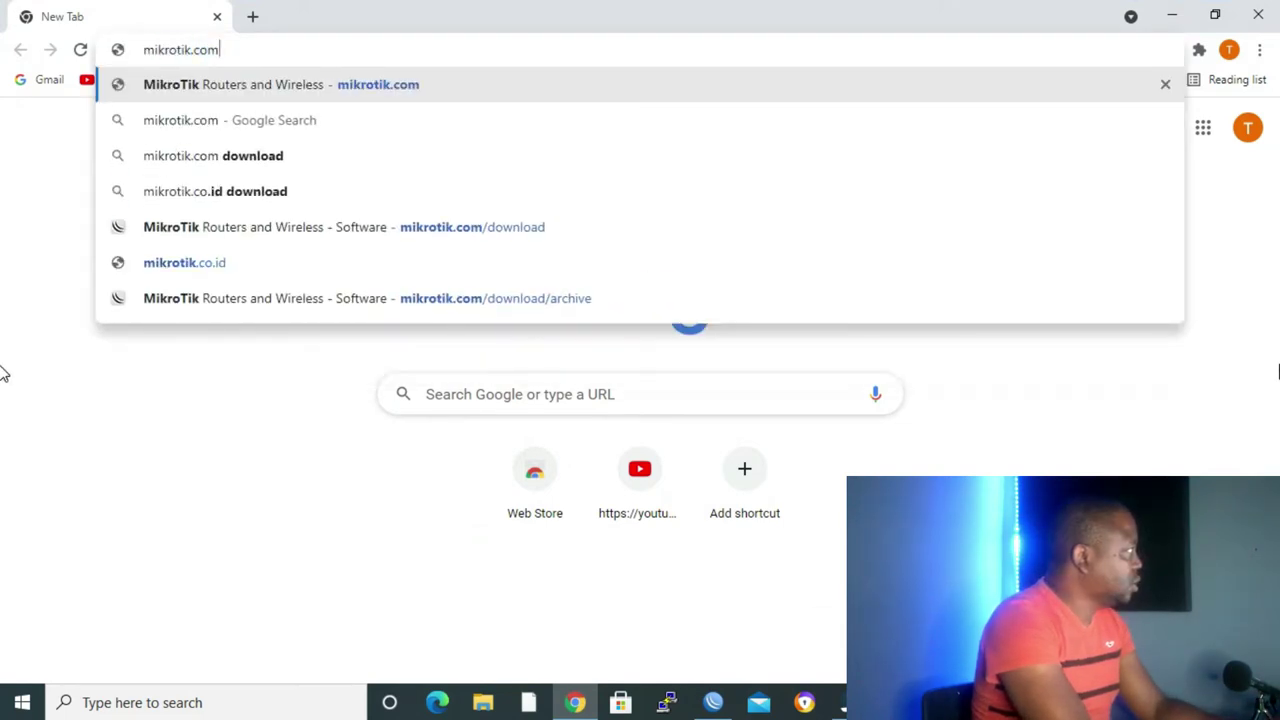
key("Return")
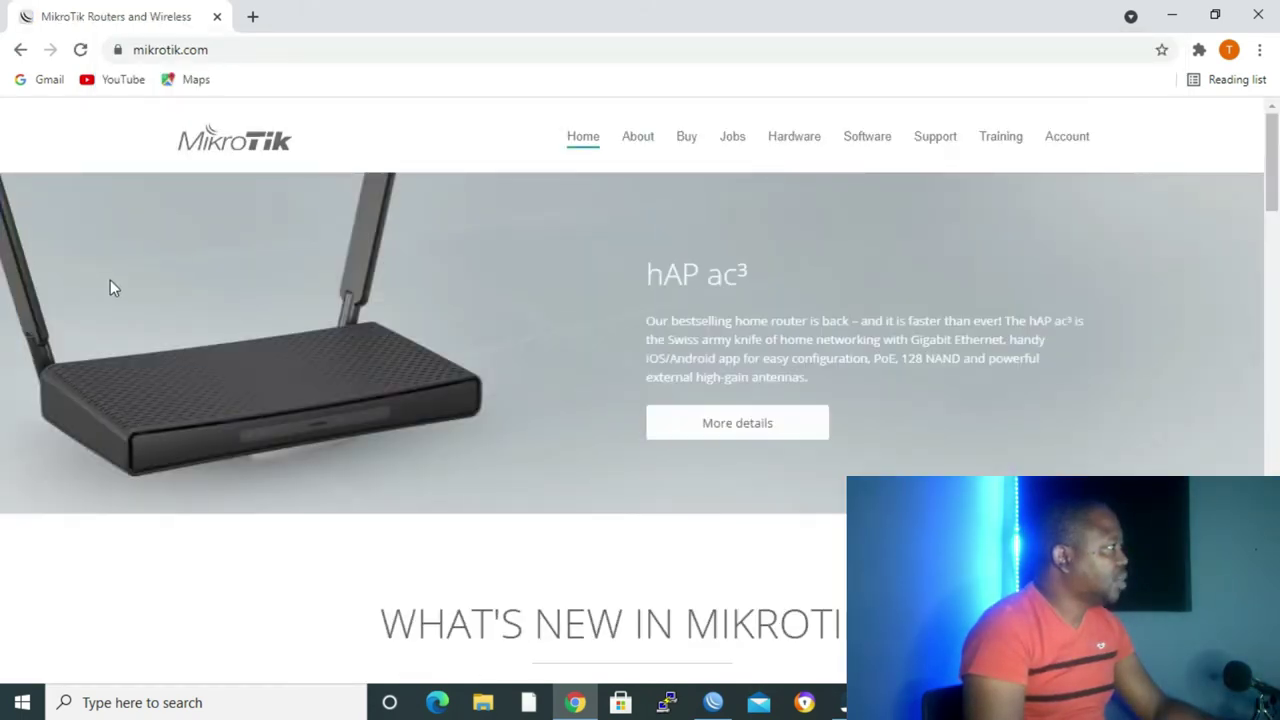
left_click(879, 146)
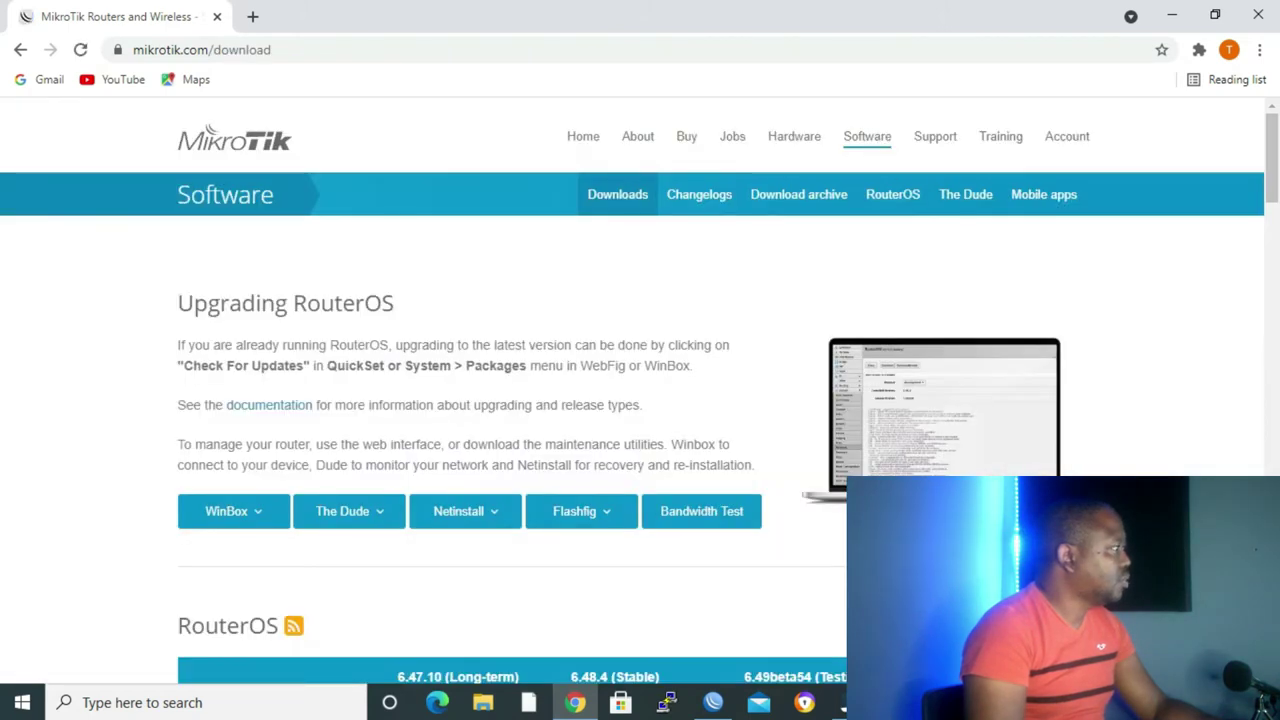
scroll(590, 378, "down", 1)
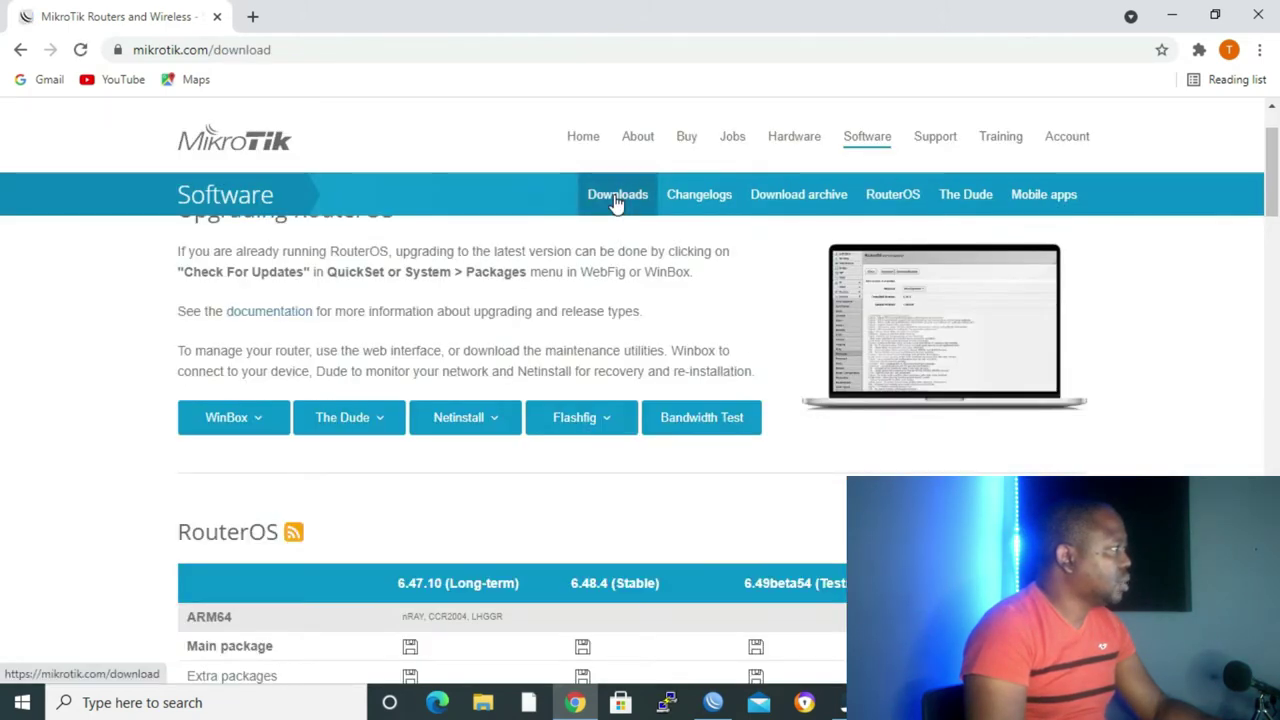
left_click(617, 196)
Step: Examine the RouterOS downloads table for the SMIPS packages and the available release channels
scroll(598, 297, "down", 1)
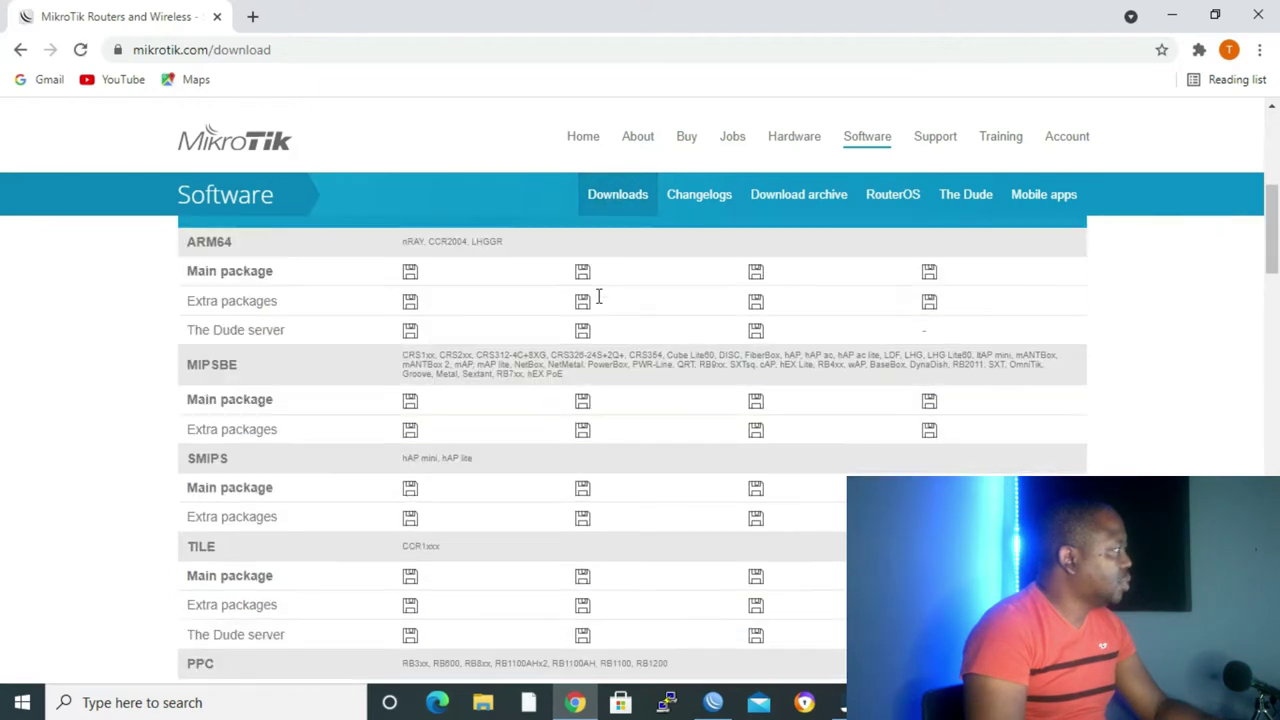
scroll(597, 295, "up", 1)
scroll(597, 295, "down", 1)
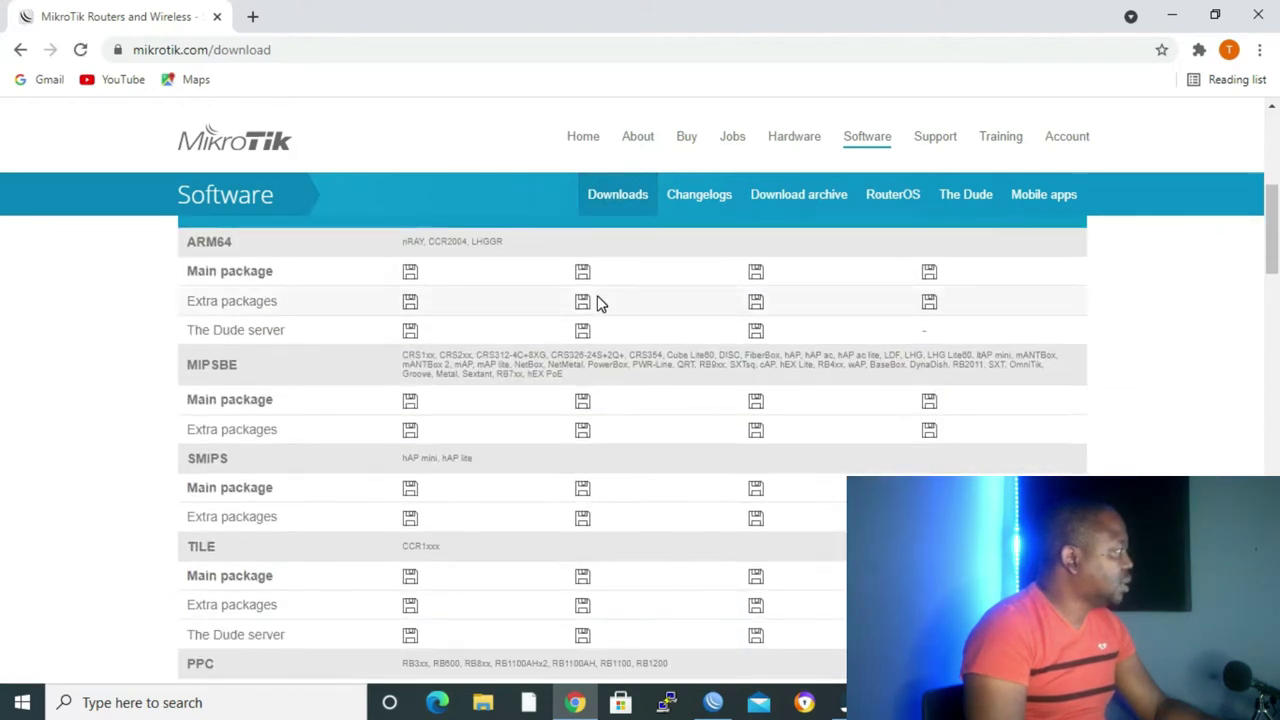
scroll(597, 300, "down", 1)
scroll(597, 300, "down", 1)
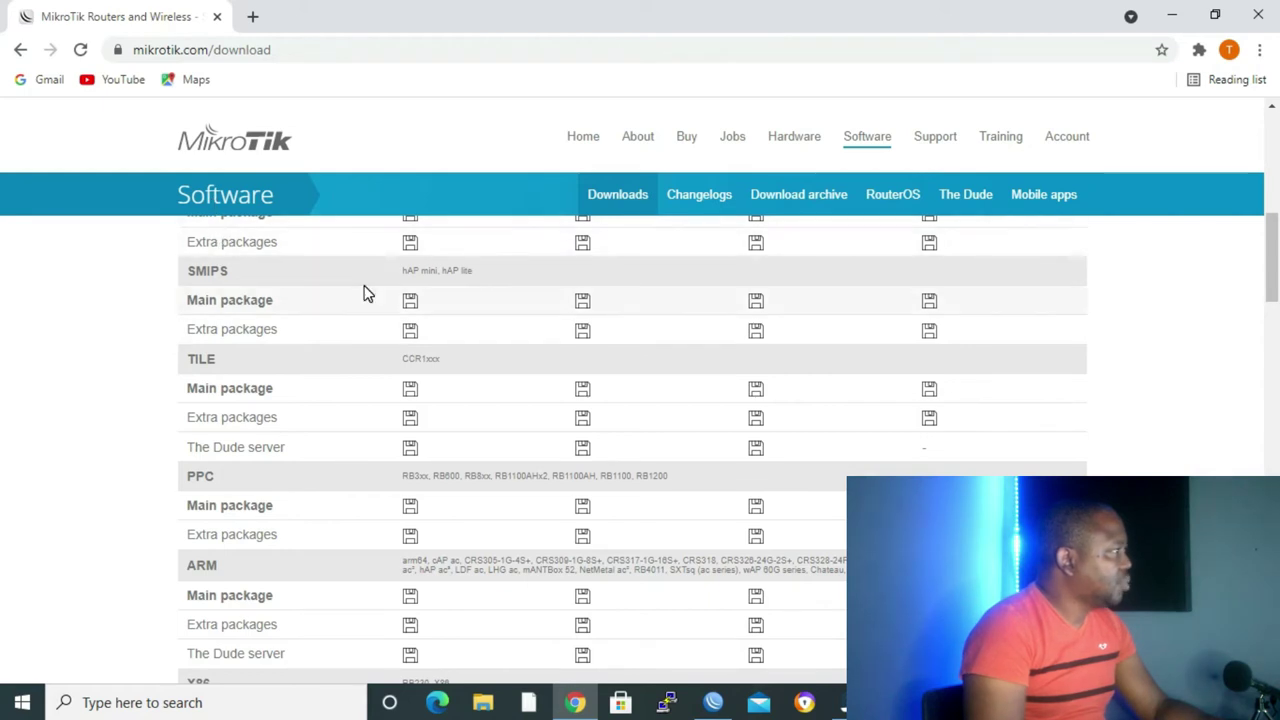
scroll(363, 291, "up", 3)
scroll(363, 291, "up", 2)
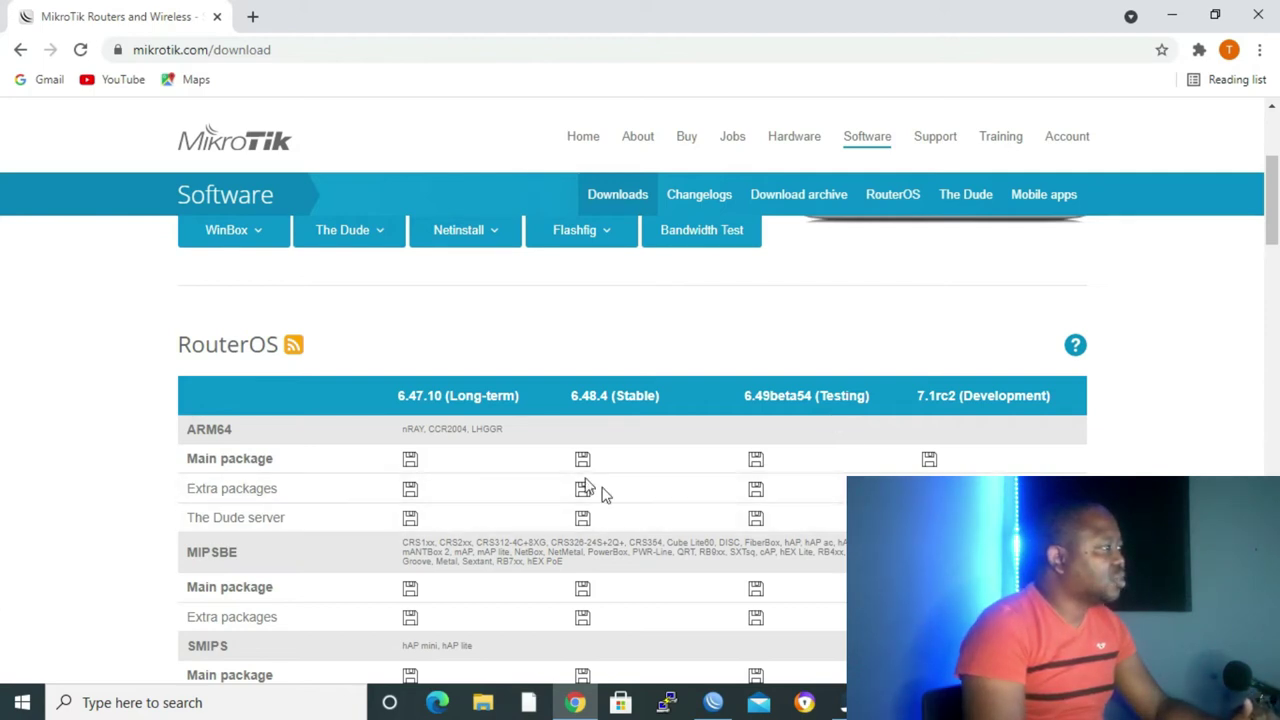
scroll(783, 328, "down", 1)
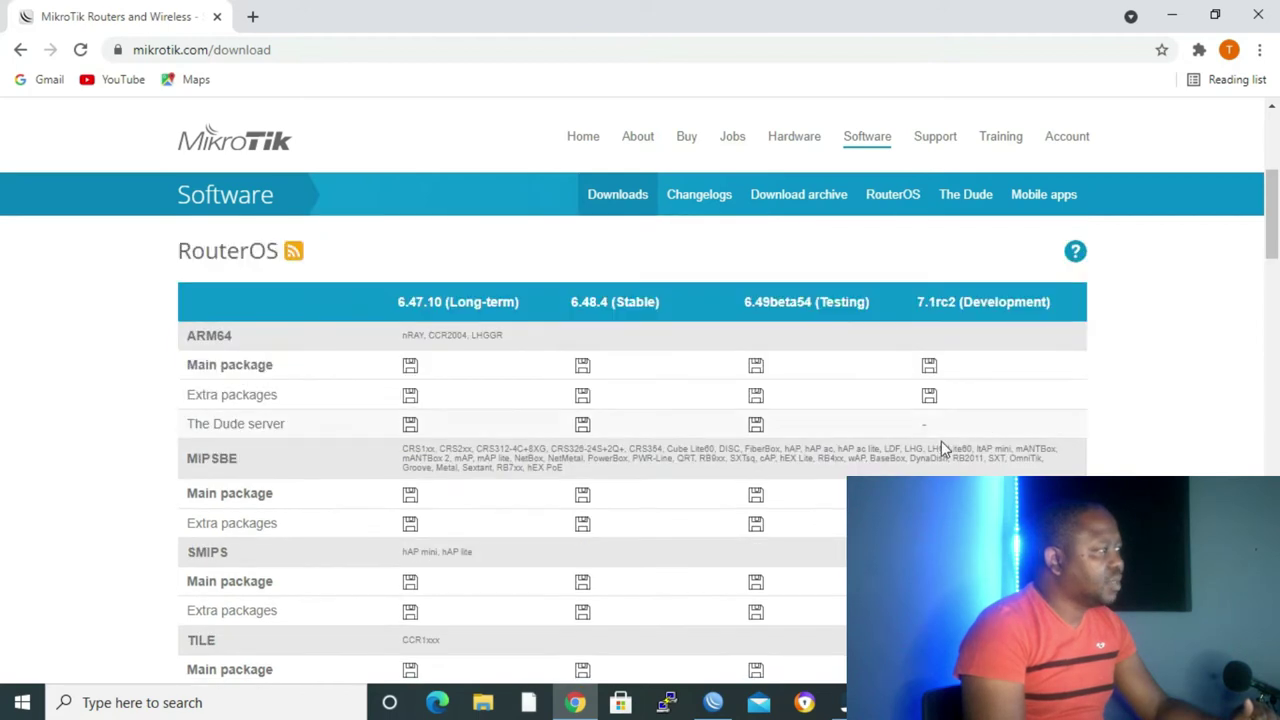
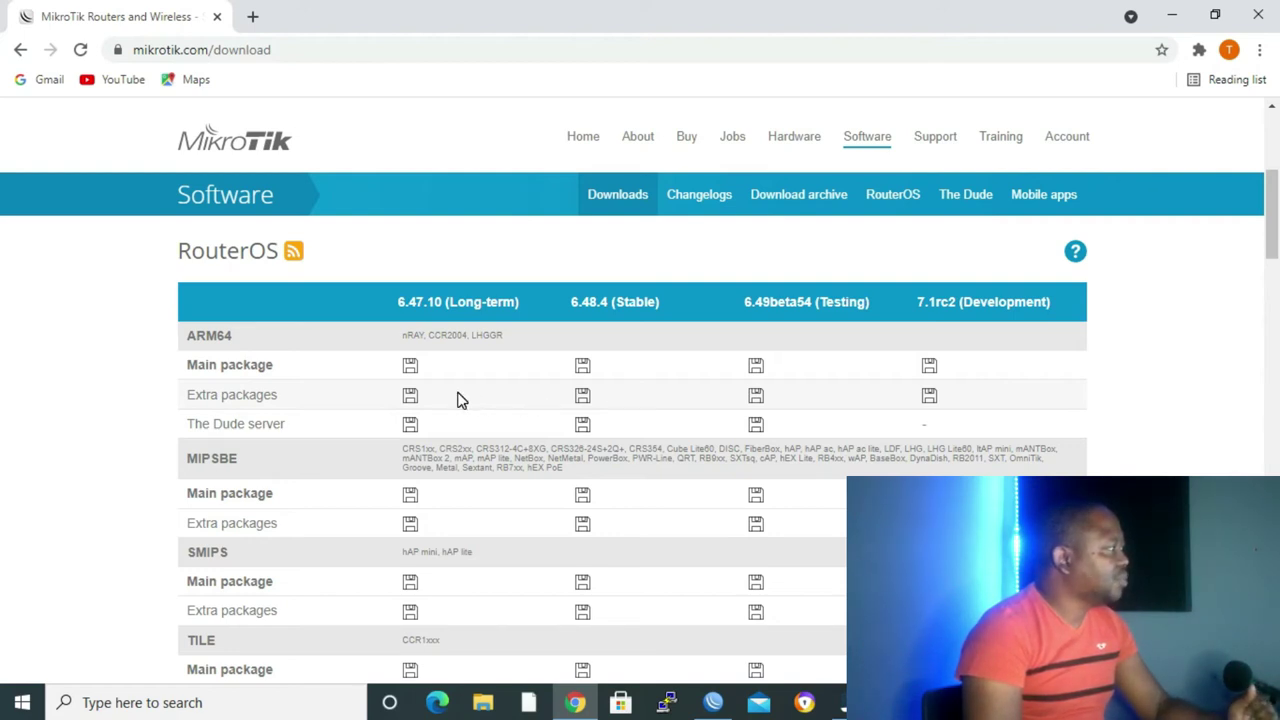
Step: Review the RouterOS packages offered for the other architectures, through the MMIPS and General sections
left_click(820, 196)
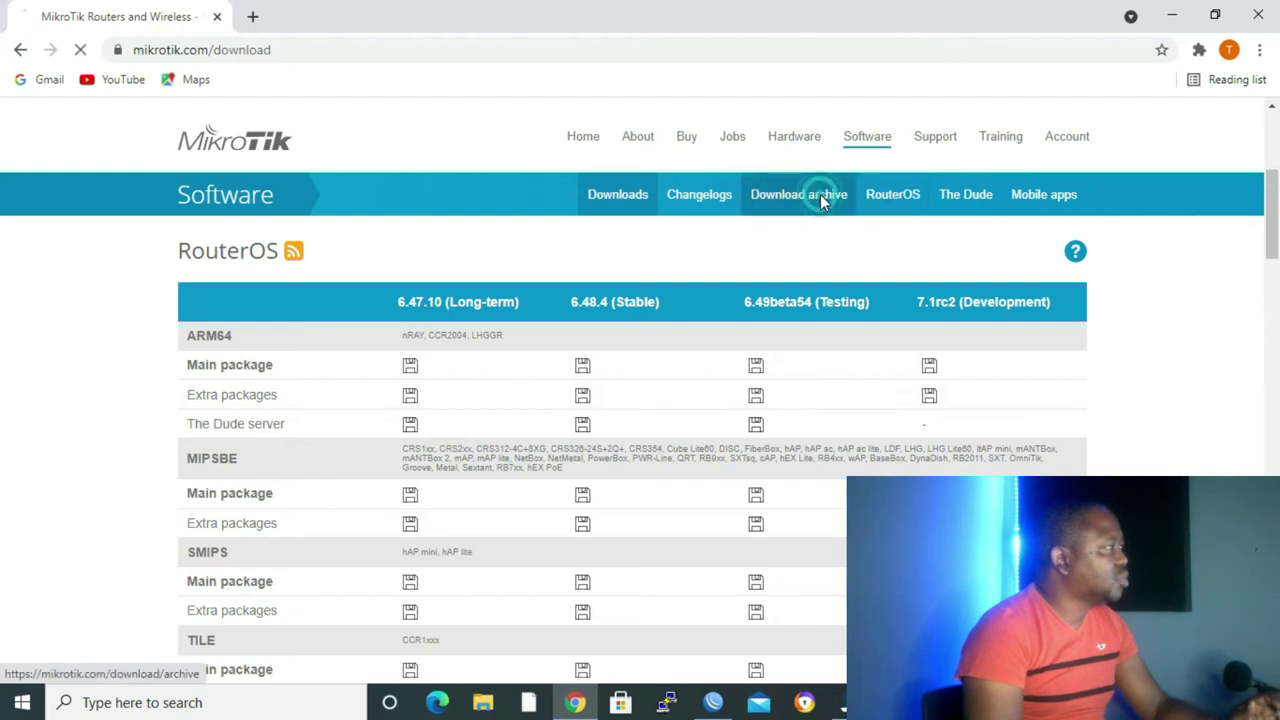
scroll(478, 483, "down", 1)
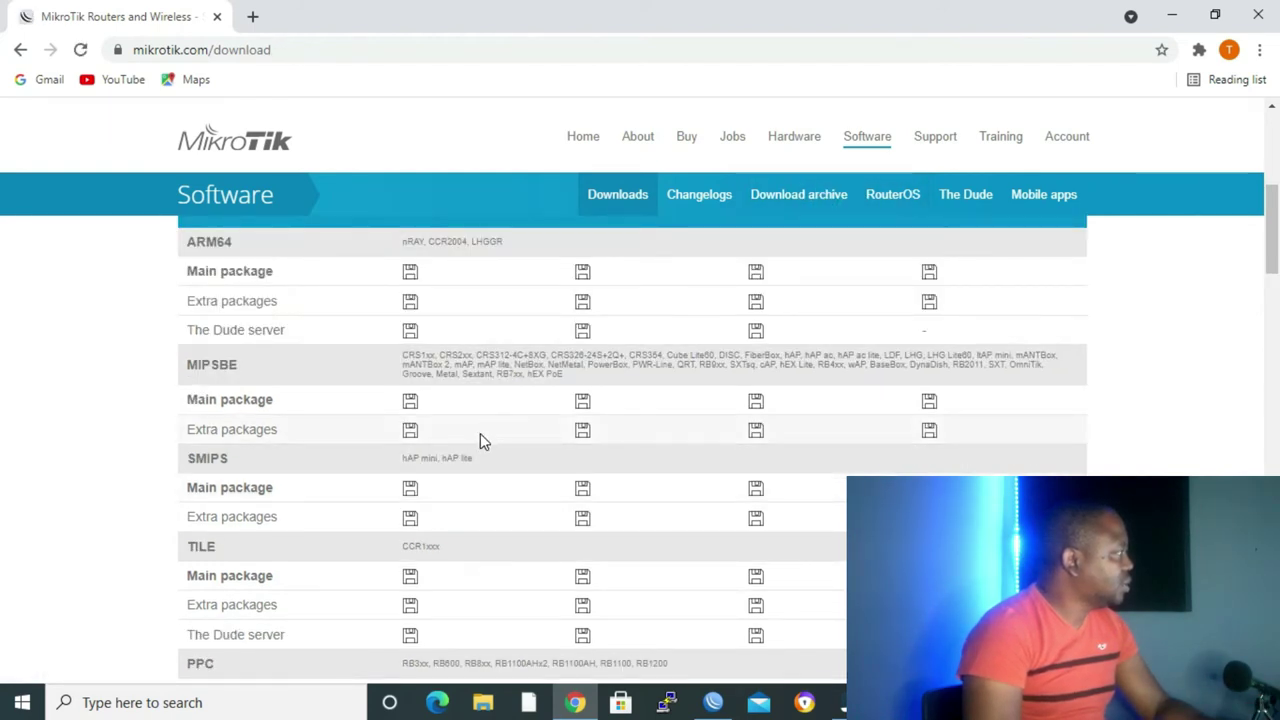
scroll(480, 440, "down", 1)
scroll(480, 440, "up", 3)
scroll(480, 440, "down", 8)
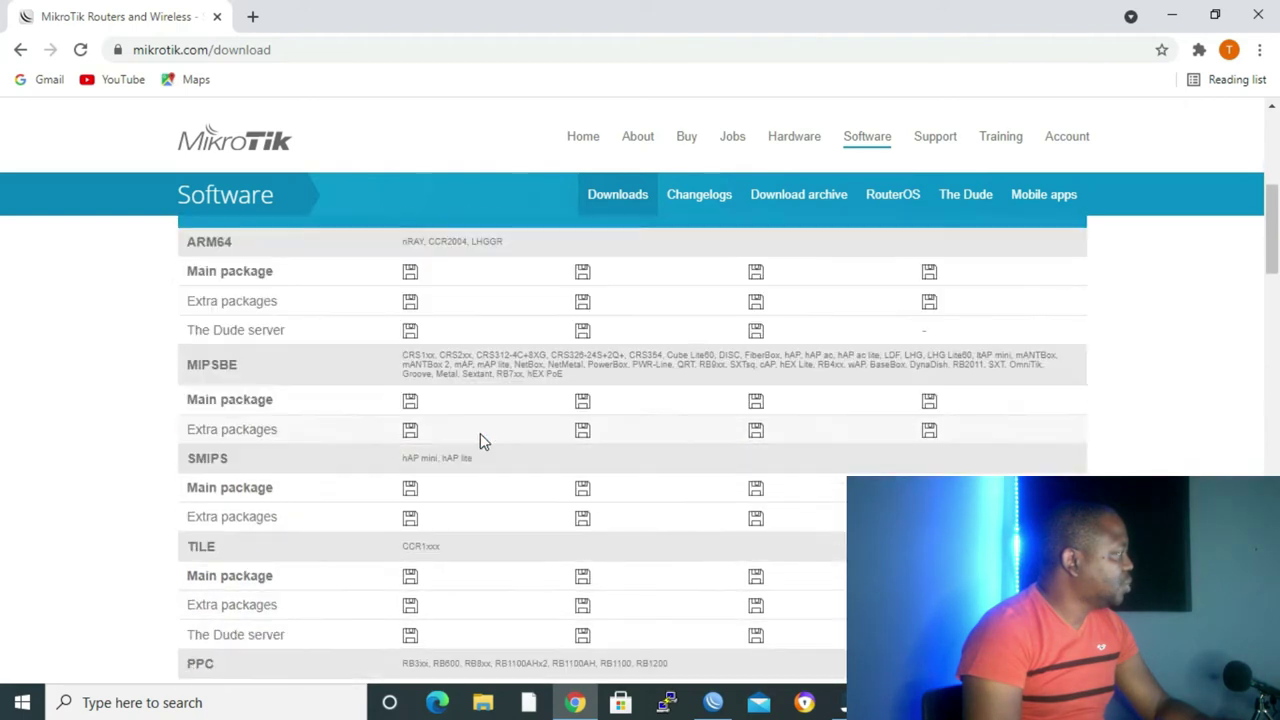
scroll(480, 441, "down", 2)
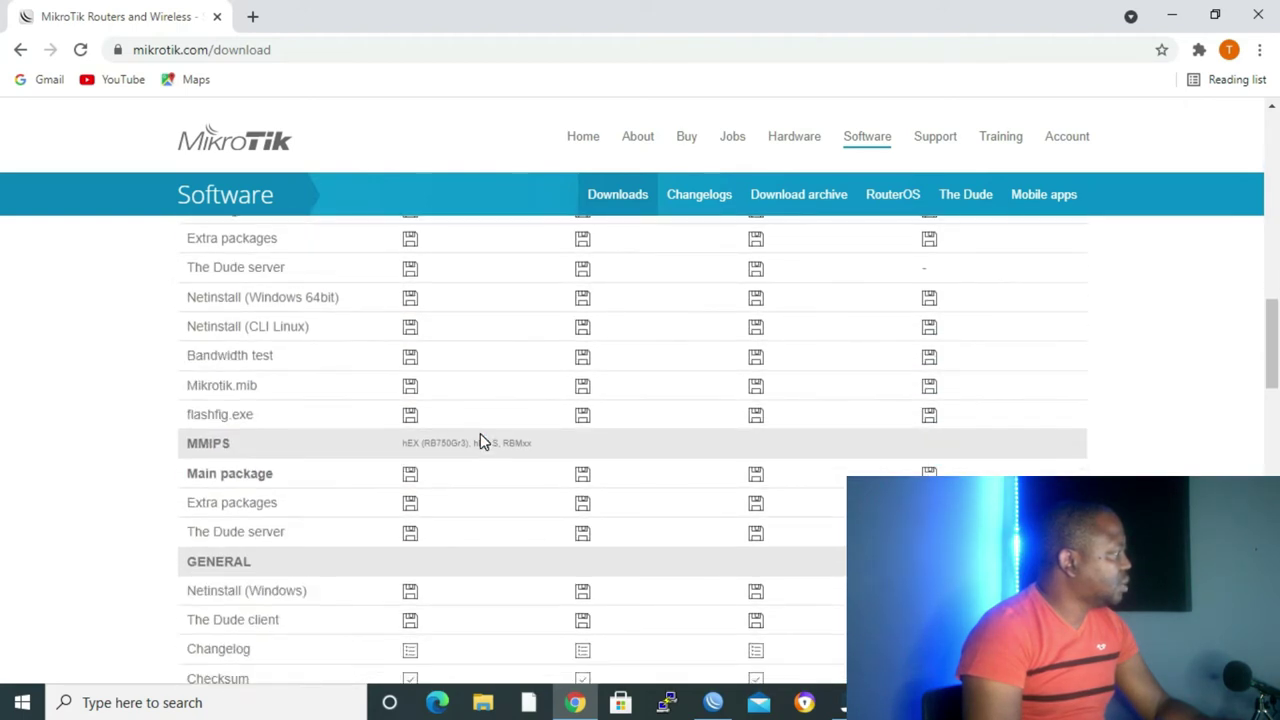
scroll(480, 441, "down", 3)
scroll(408, 420, "up", 13)
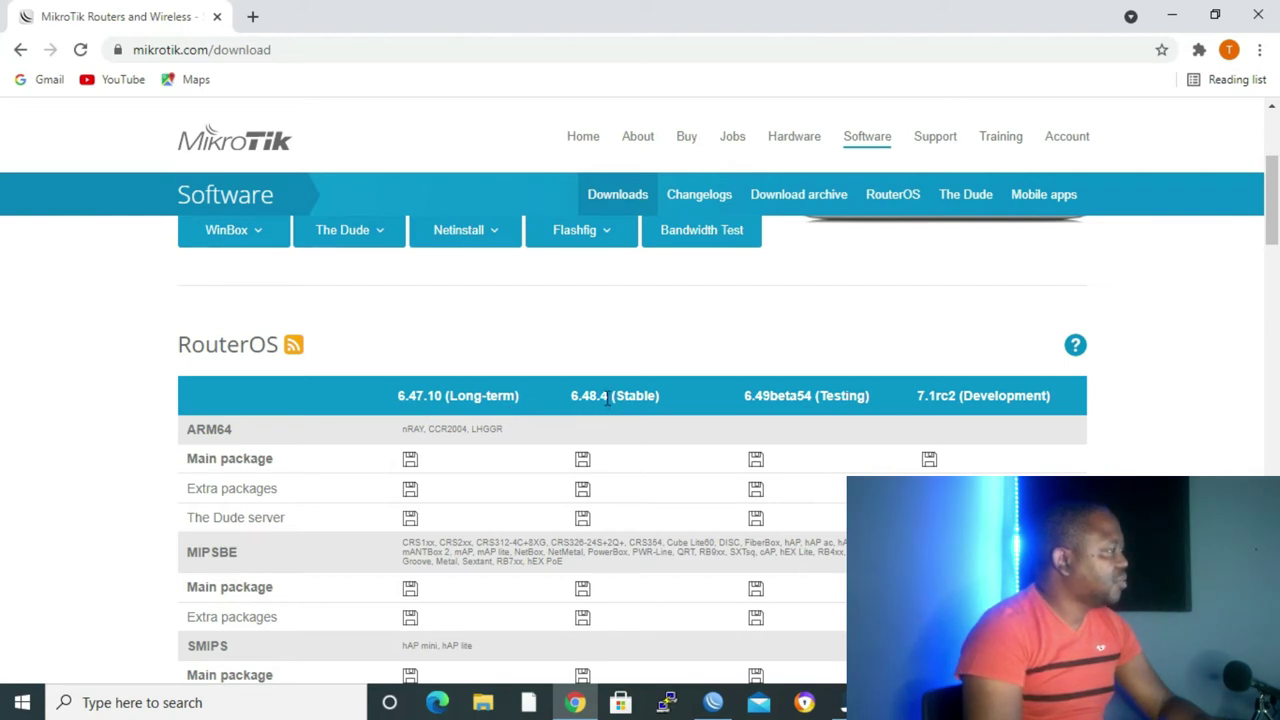
Step: Compare the release versions and locate the SMIPS main package for 6.48.4 (Stable)
scroll(601, 405, "down", 2)
scroll(779, 422, "up", 2)
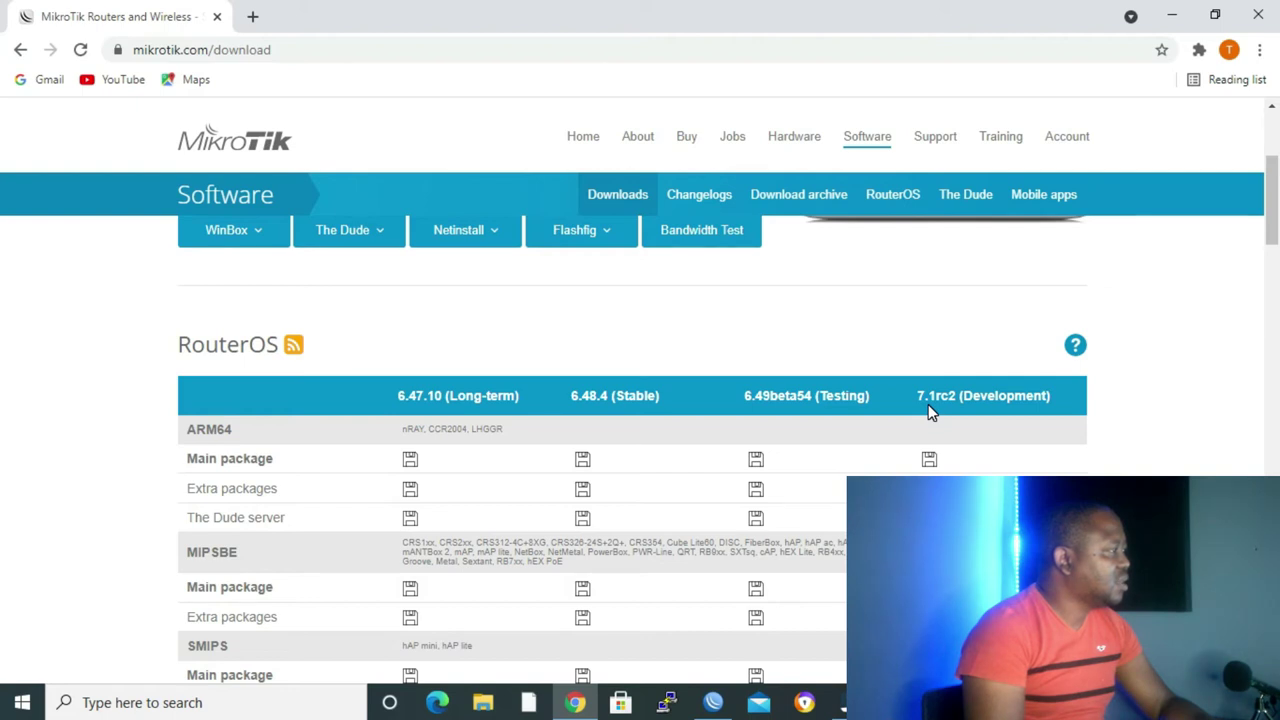
scroll(928, 404, "down", 3)
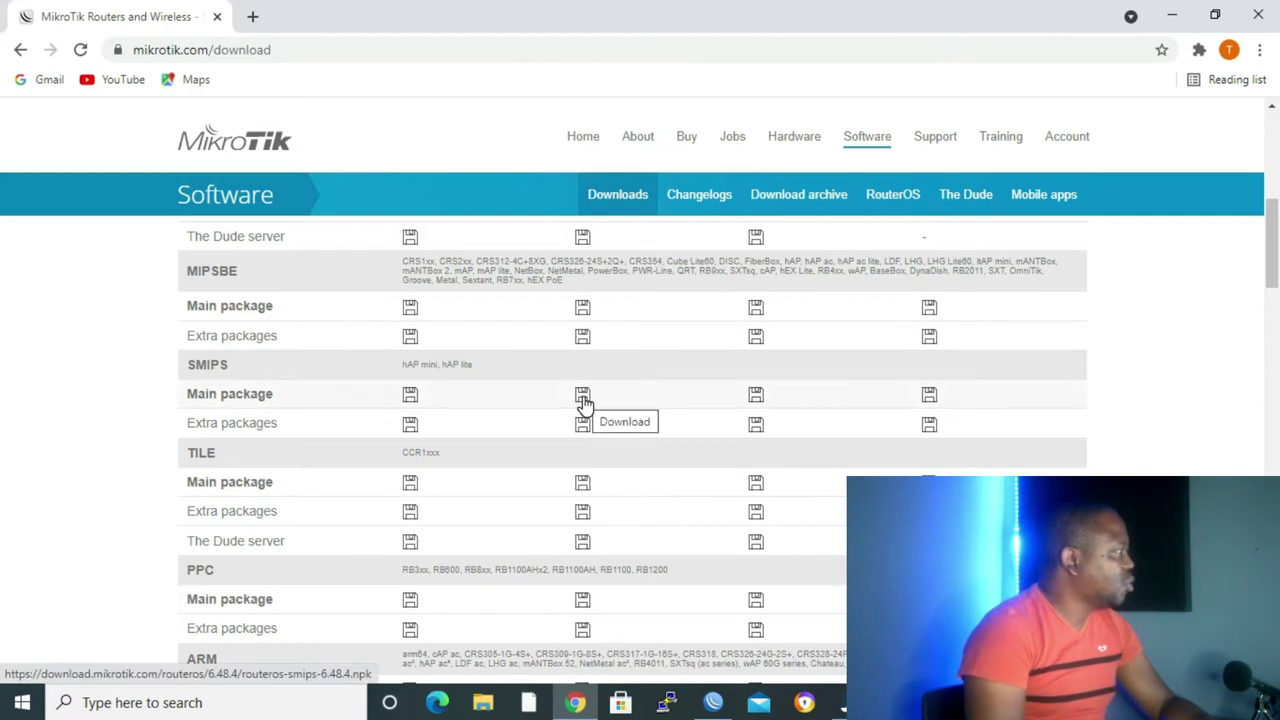
scroll(584, 406, "up", 5)
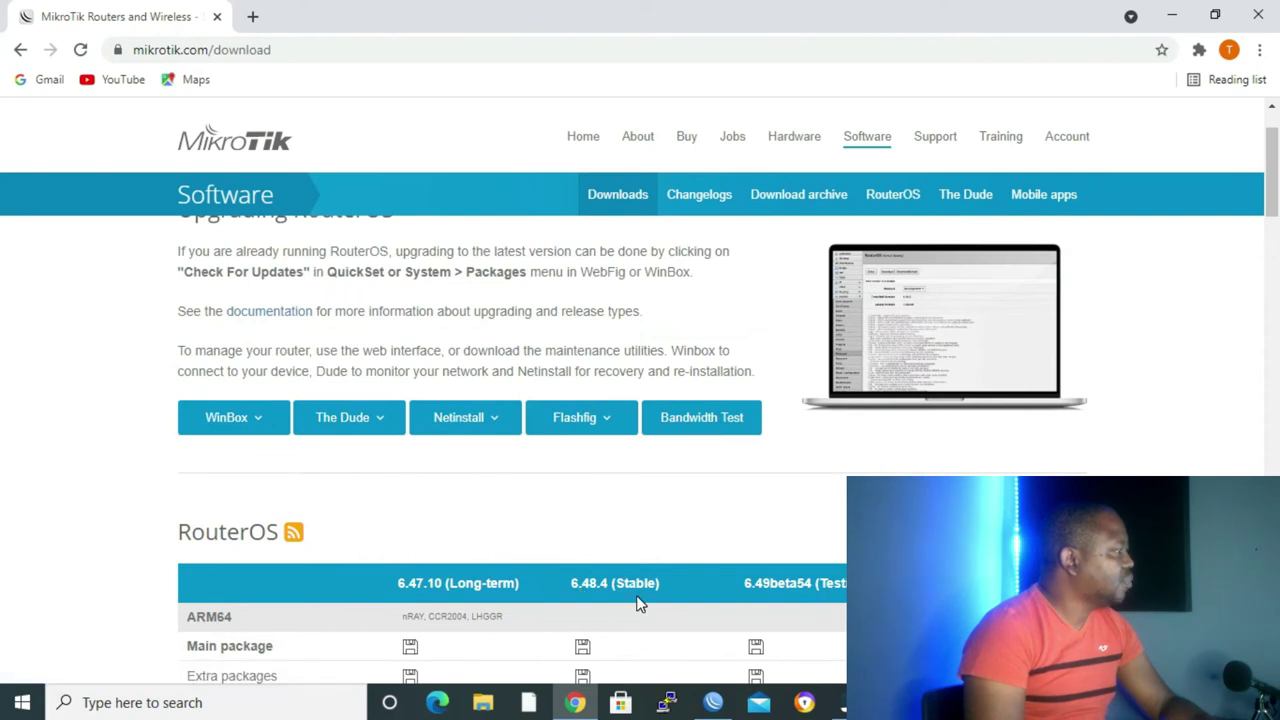
scroll(636, 604, "down", 3)
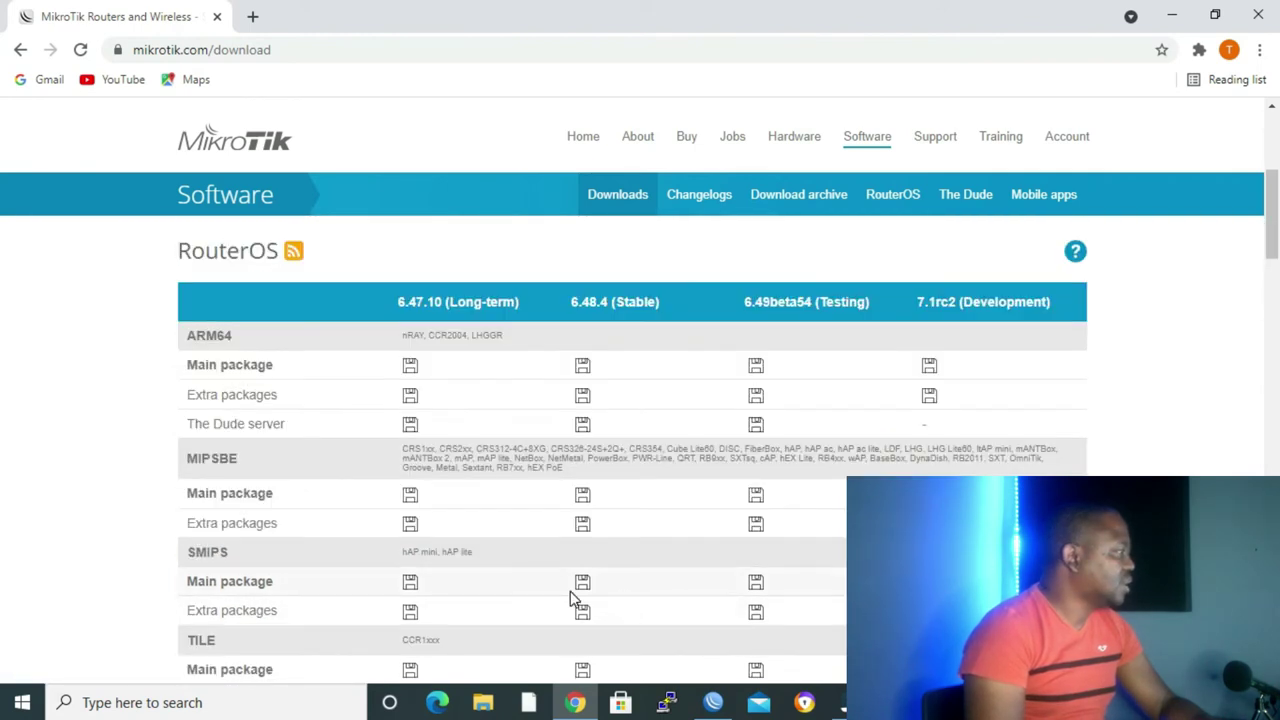
scroll(610, 560, "down", 1)
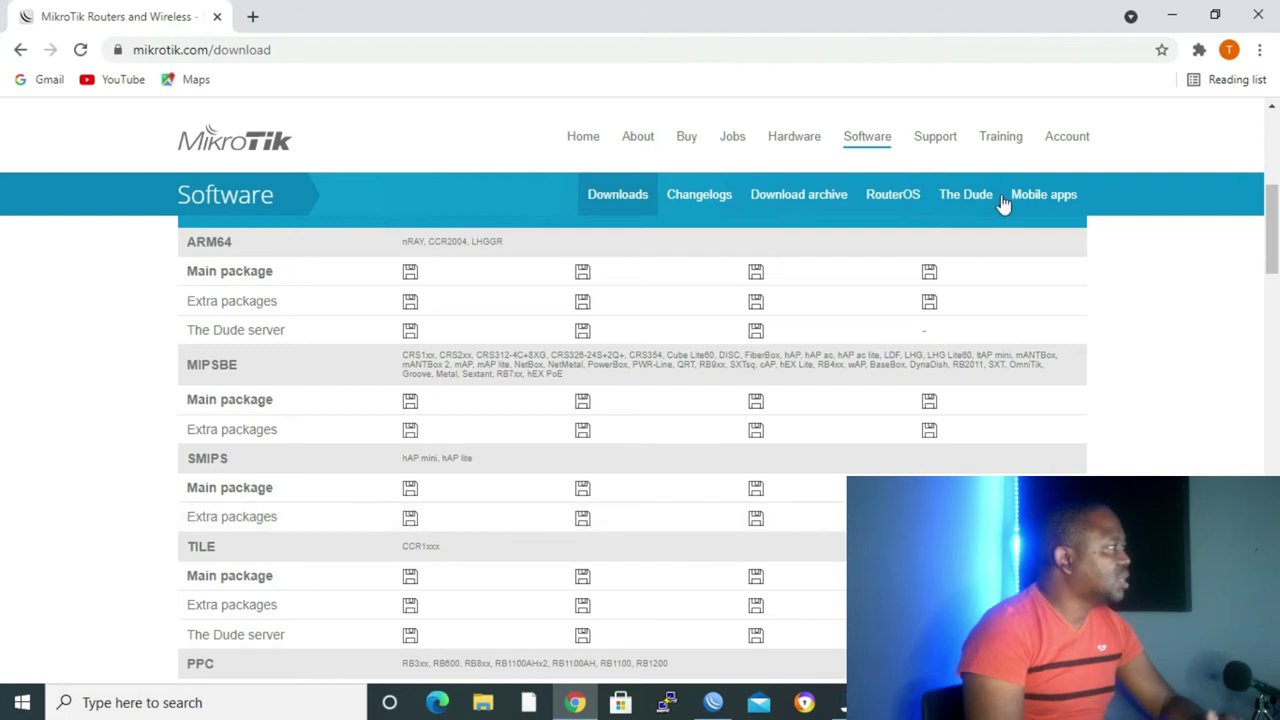
Step: Check the router's version in WinBox against the download archive and locate Release 6.45.9 in the long-term release tree
left_click(791, 200)
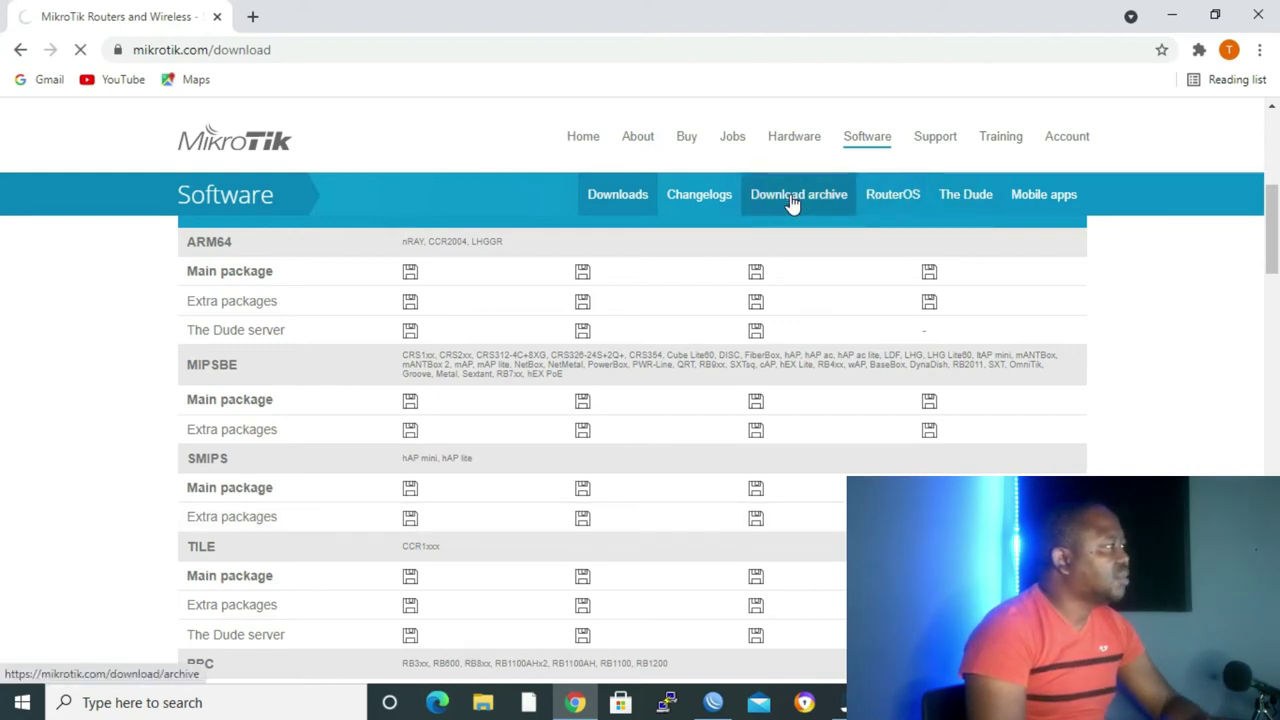
left_click(714, 703)
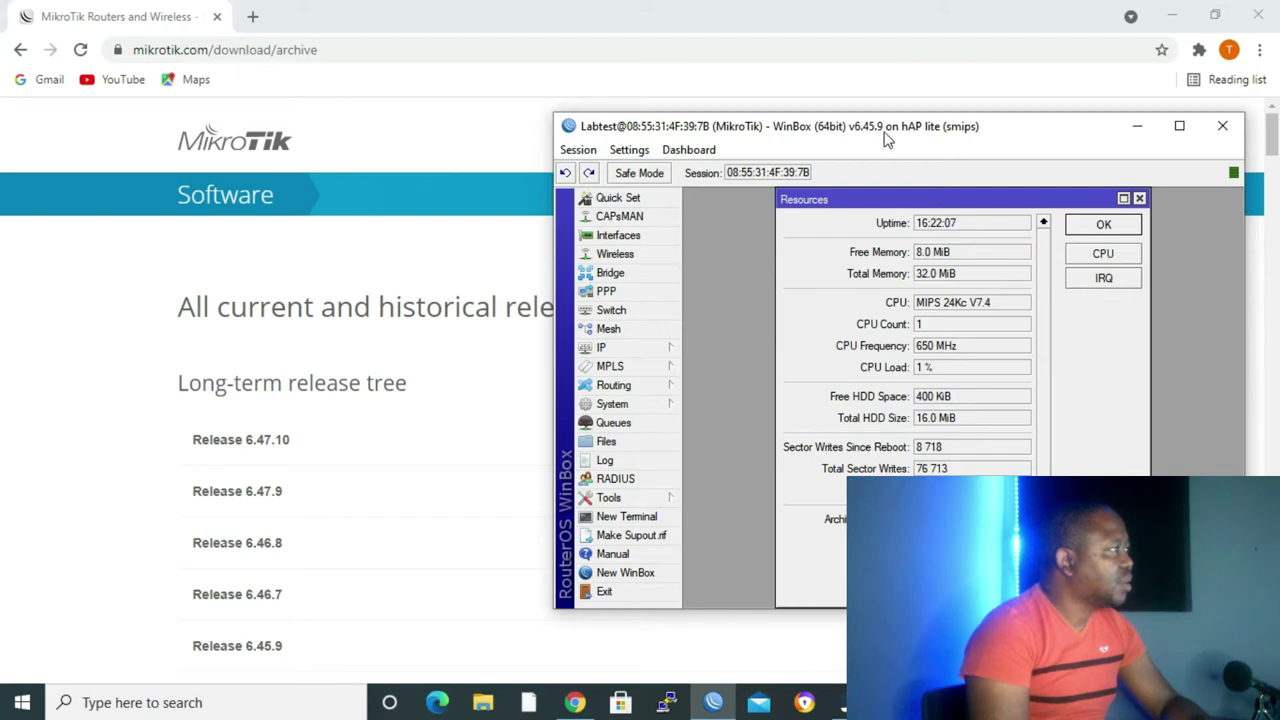
left_click(1135, 131)
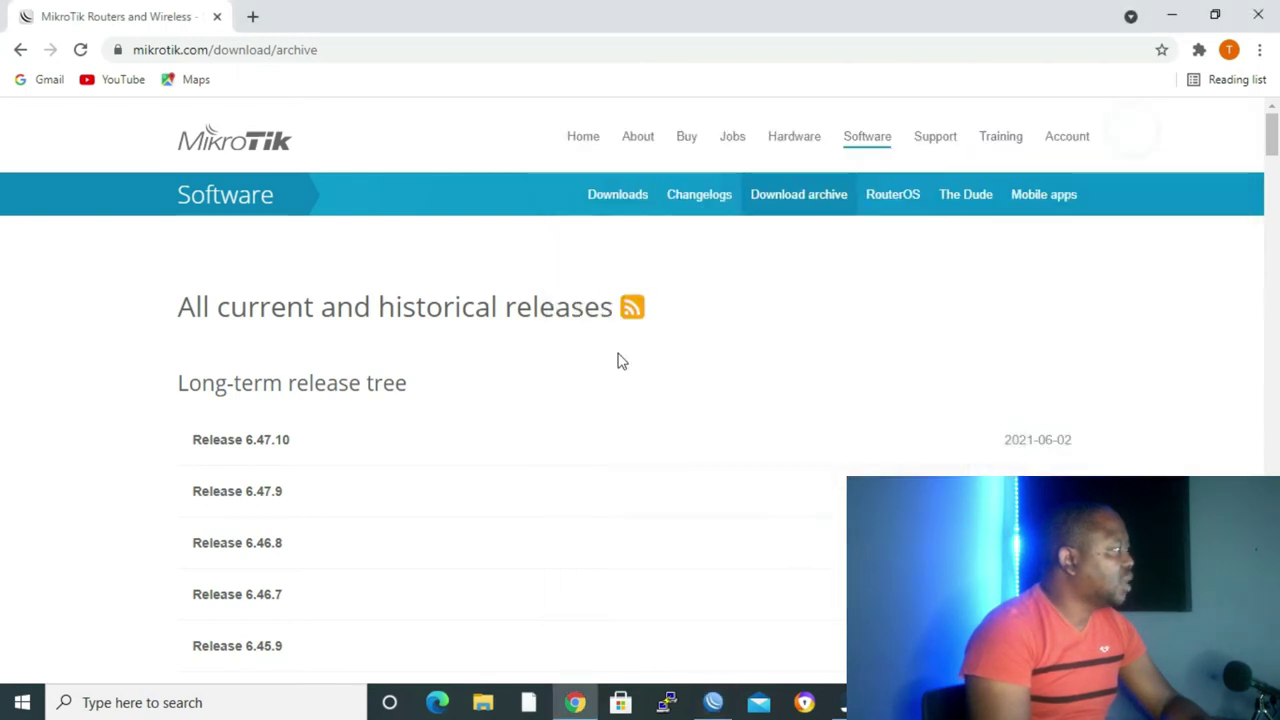
scroll(329, 477, "down", 4)
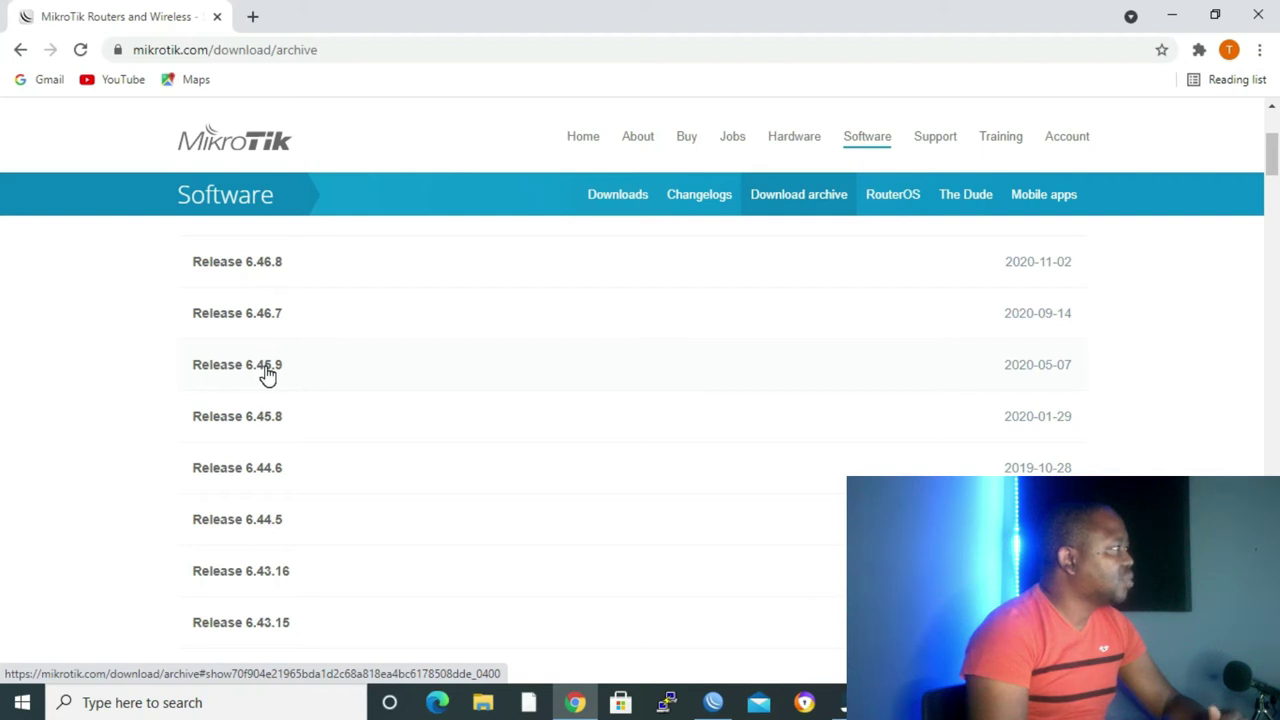
Step: Minimize the browser and check the names of the two RouterOS SMIPS package files on the desktop
left_click(1171, 16)
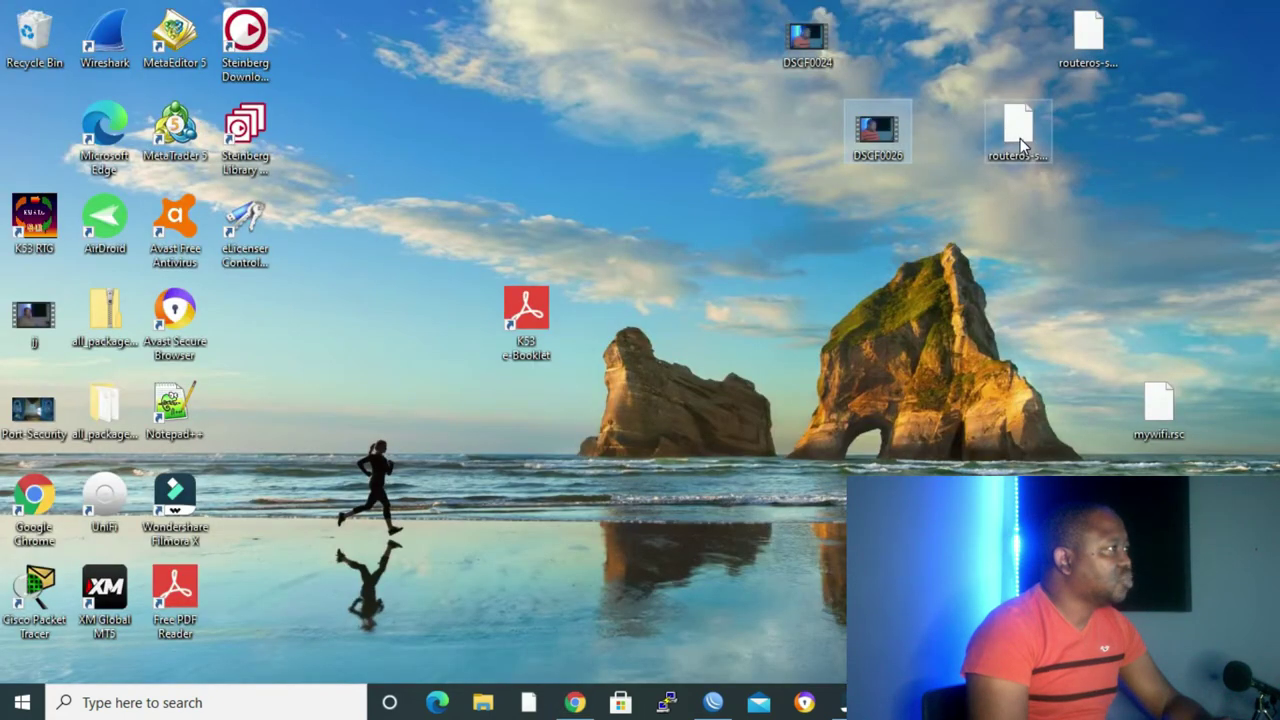
left_click(1020, 138)
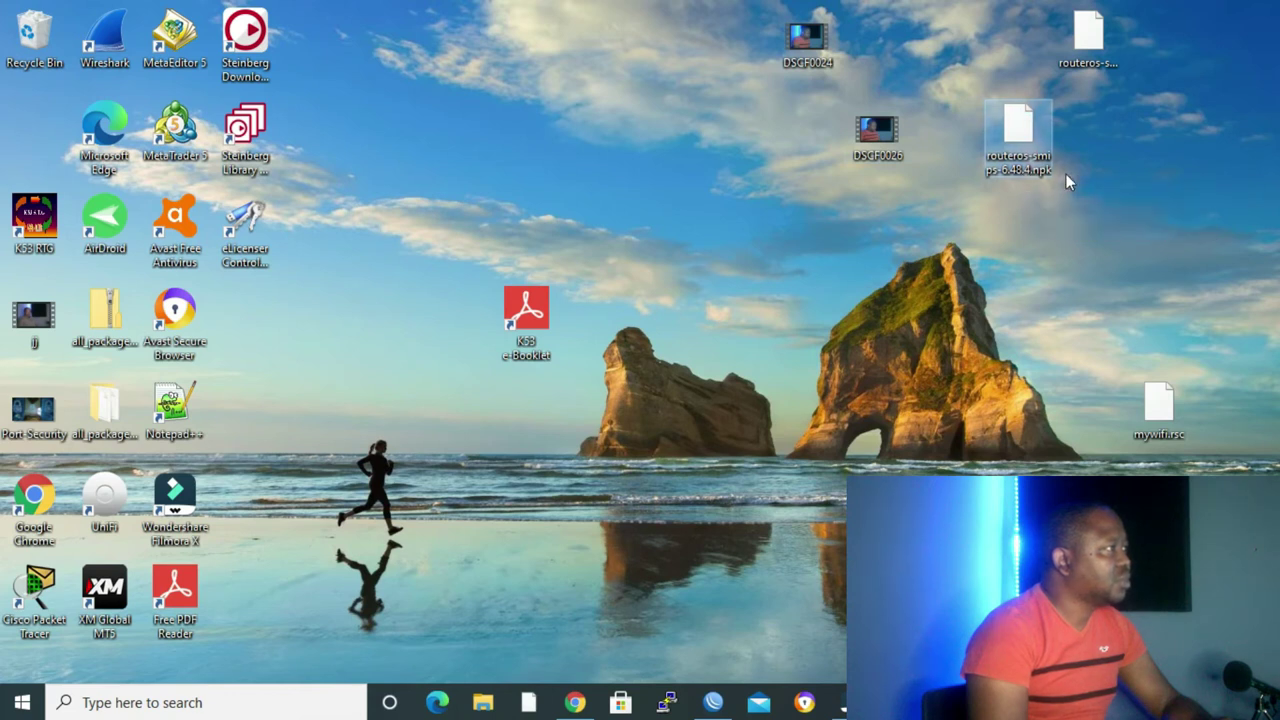
left_click(1085, 70)
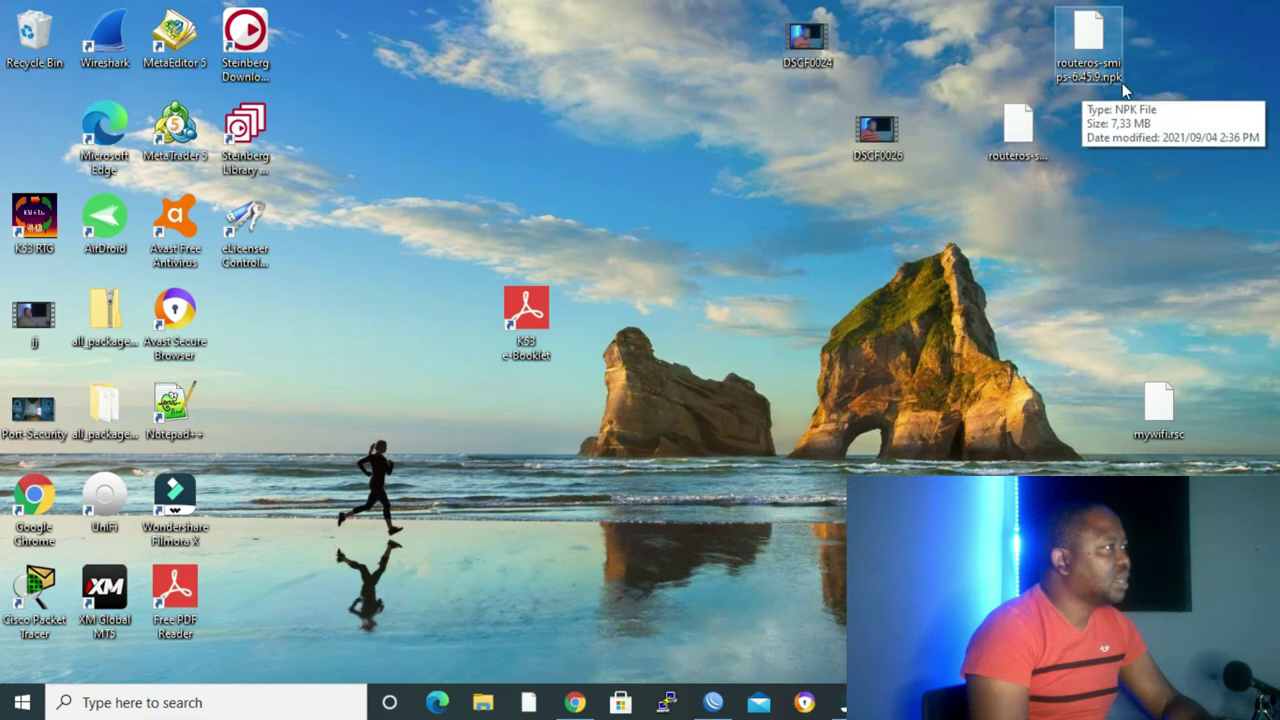
Step: Switch to WinBox and upload routeros-smips-6.48.4.npk from the desktop into the router's file list
left_click(713, 702)
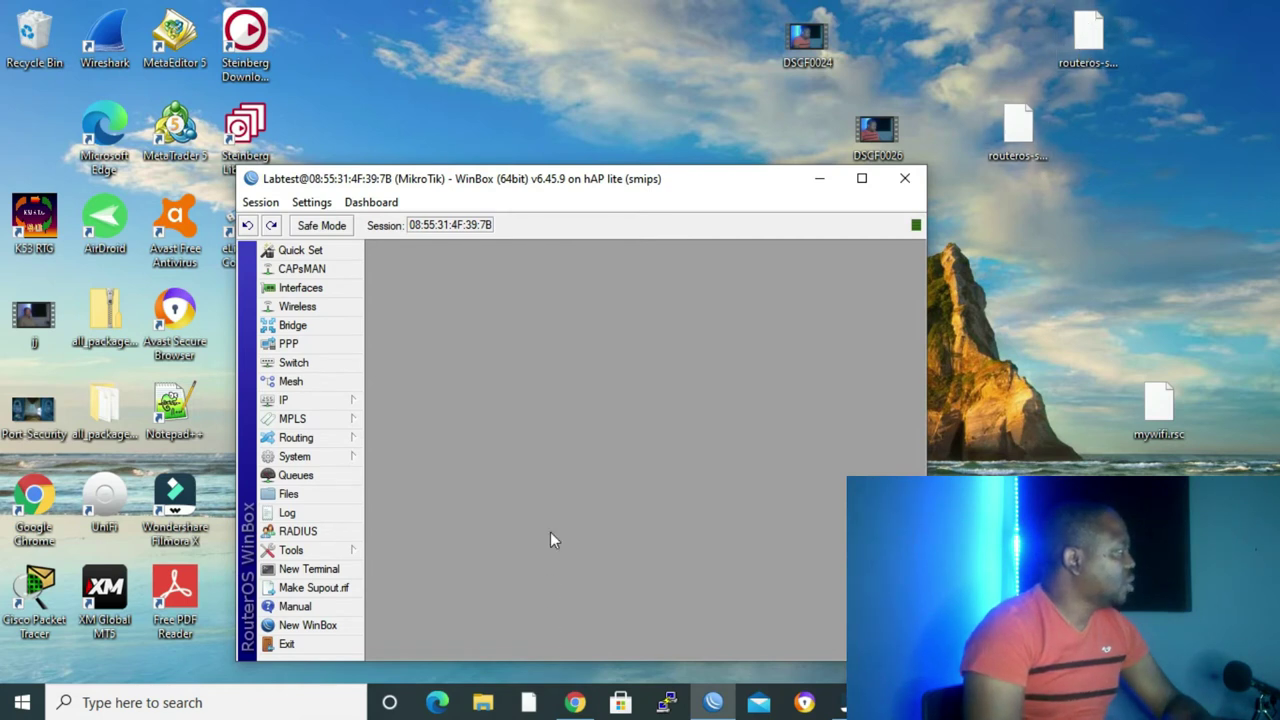
left_click(286, 497)
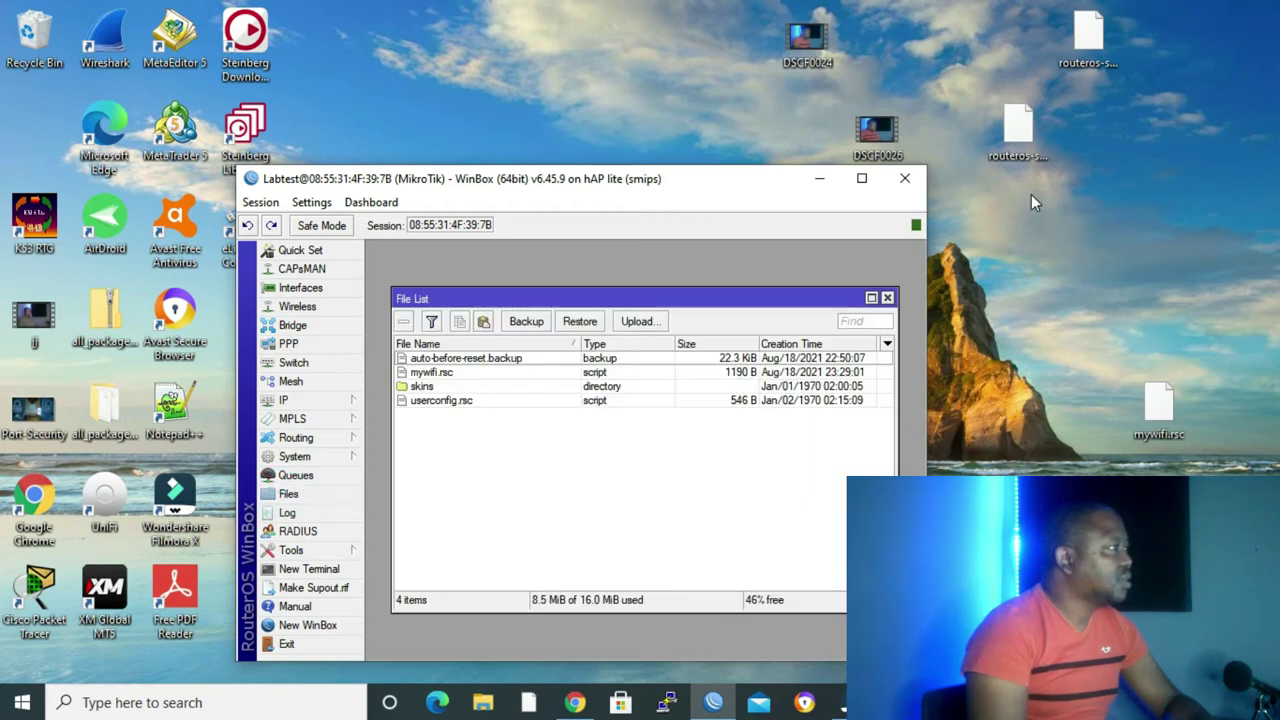
left_click_drag(1018, 128, 645, 490)
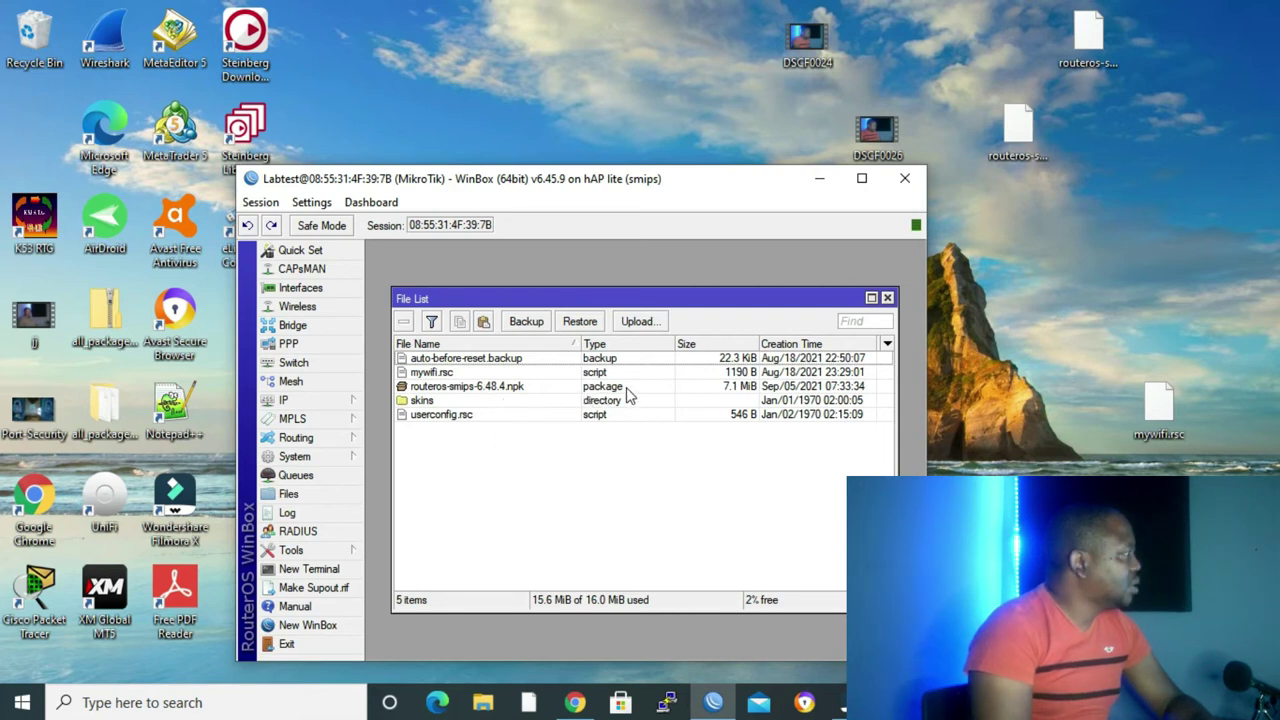
Step: Reboot the router to install the uploaded RouterOS package and open its system resources to check the version
left_click(338, 460)
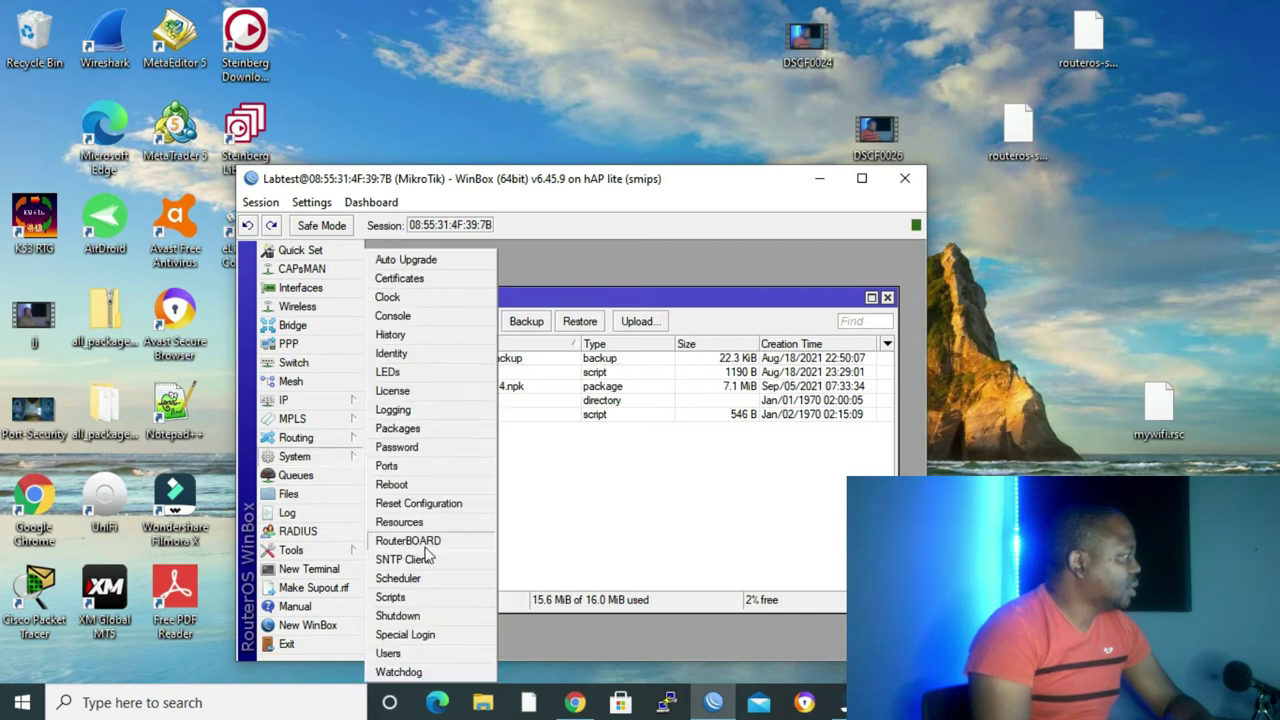
left_click(414, 500)
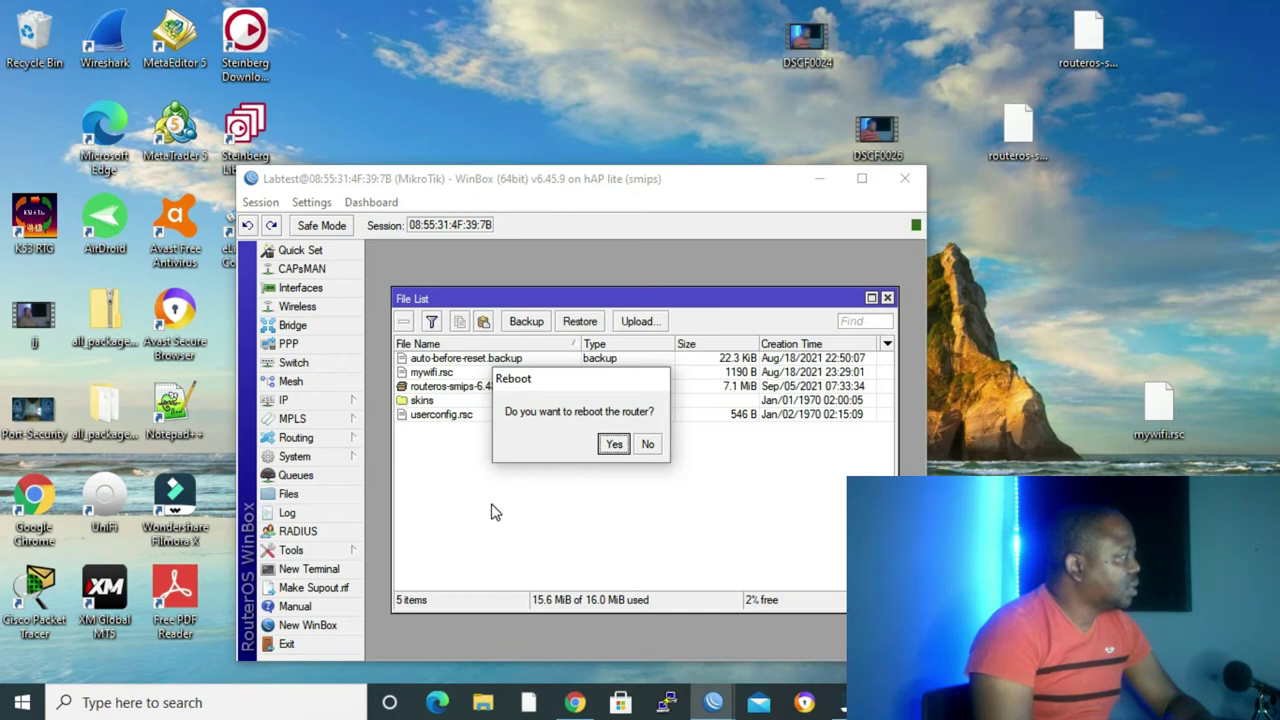
left_click(614, 445)
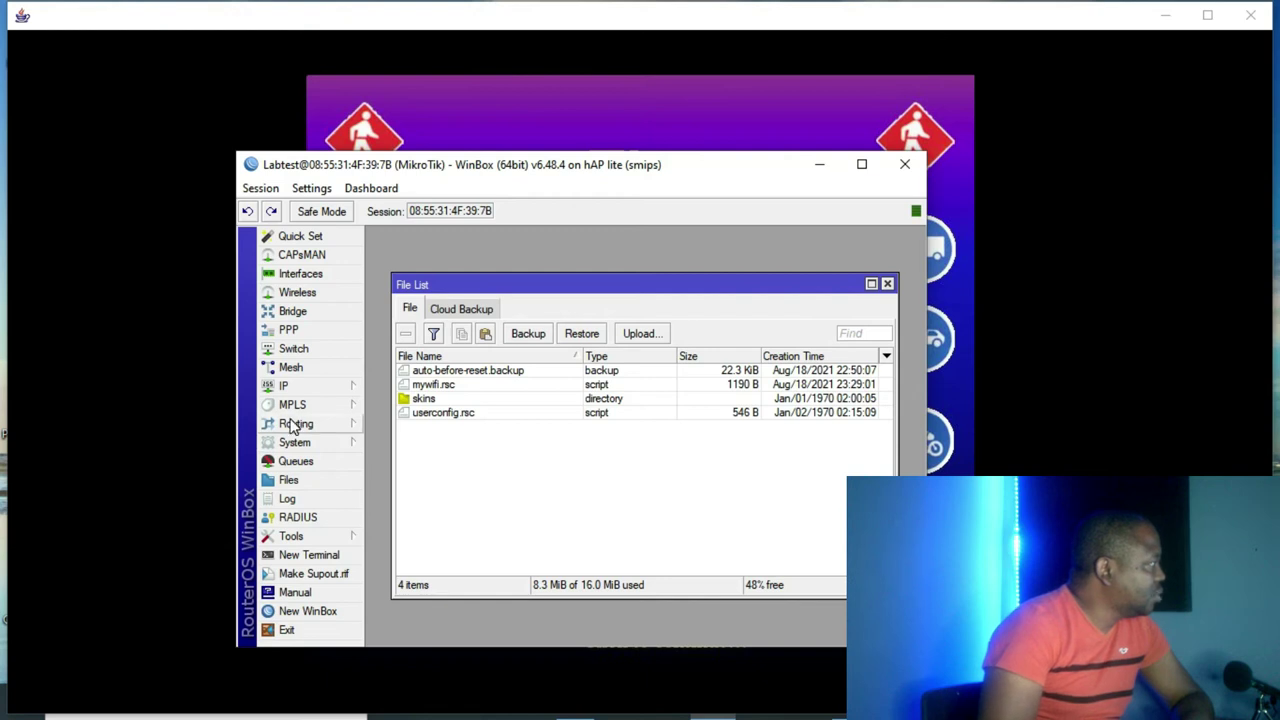
left_click(318, 445)
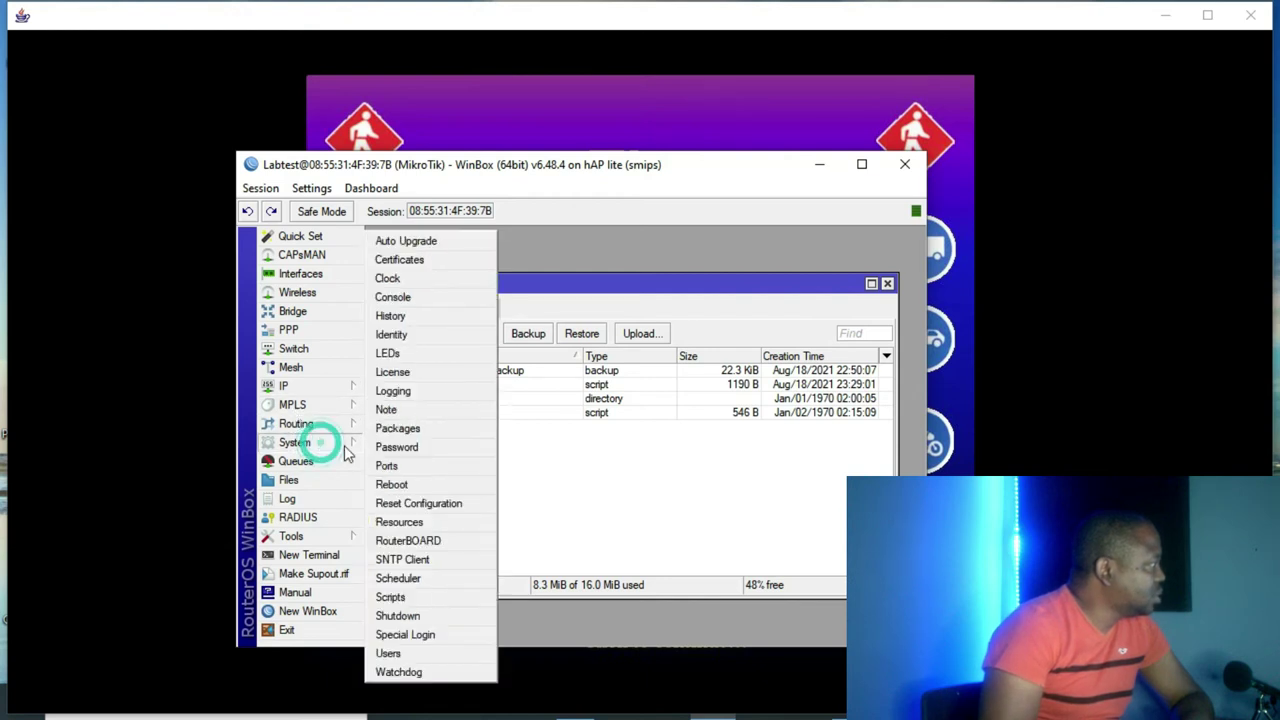
left_click(400, 522)
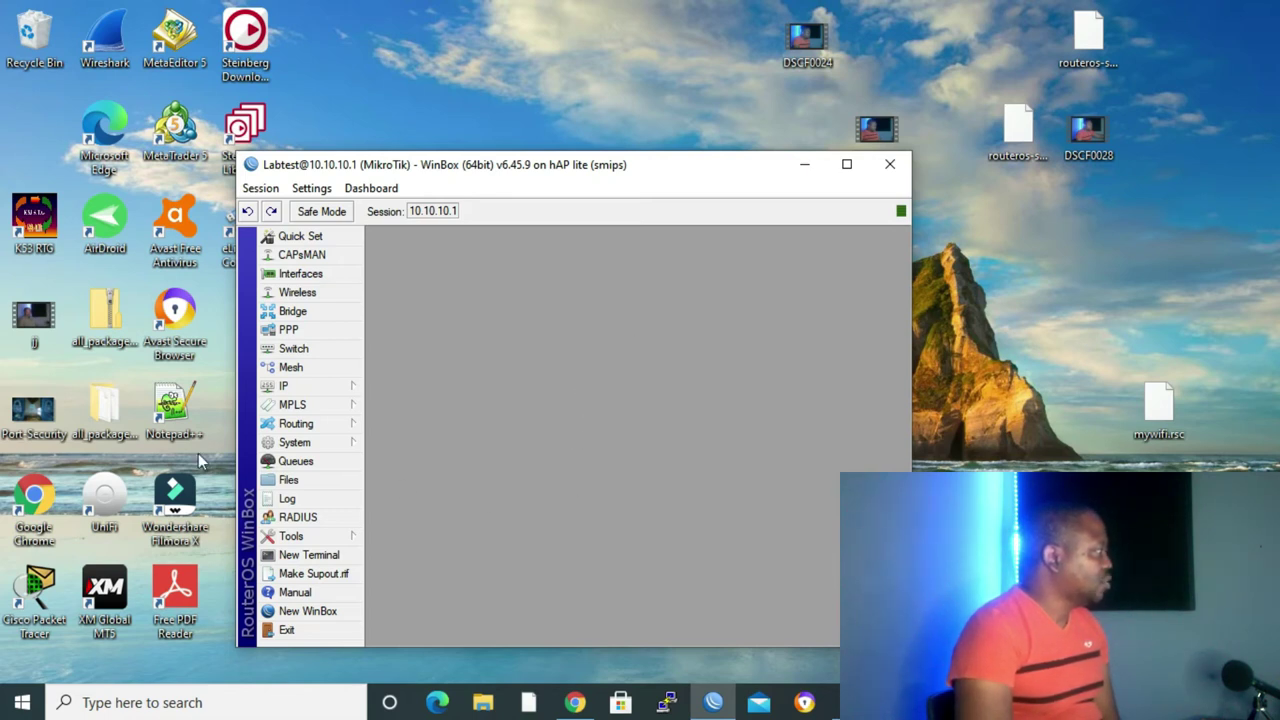
Step: Open the router's installed package list and check for RouterOS updates
left_click(318, 441)
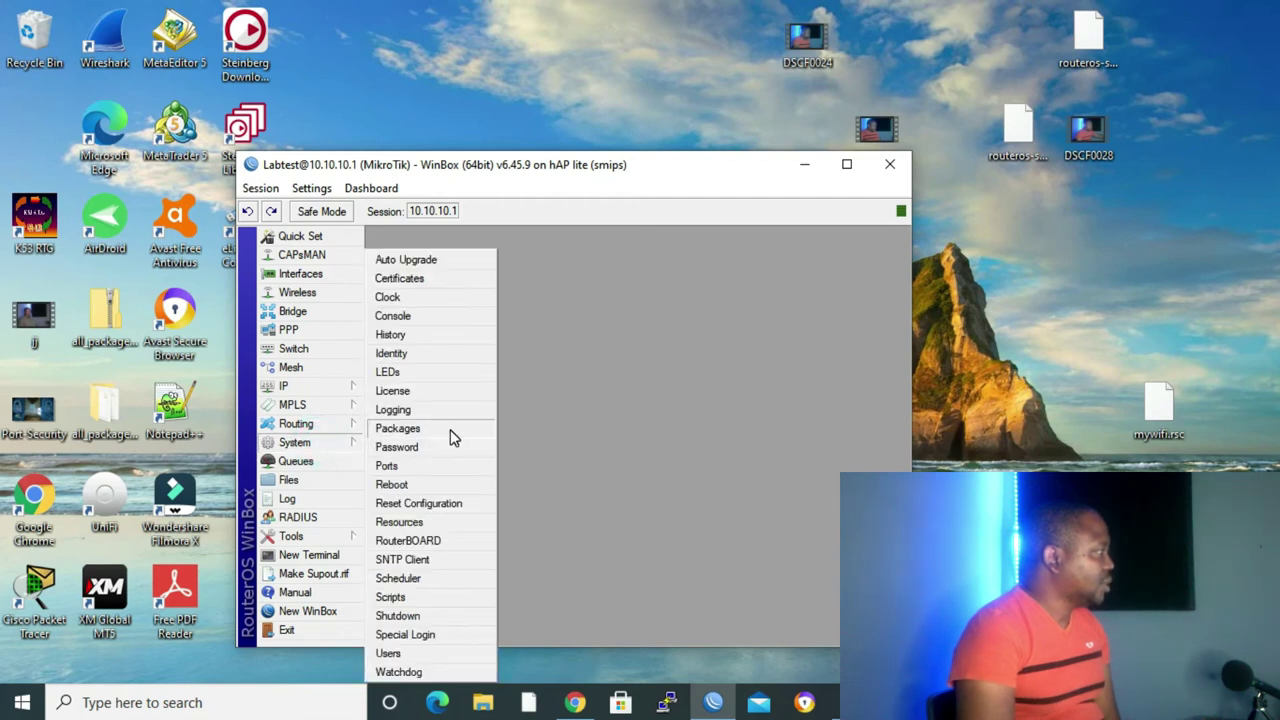
left_click(449, 435)
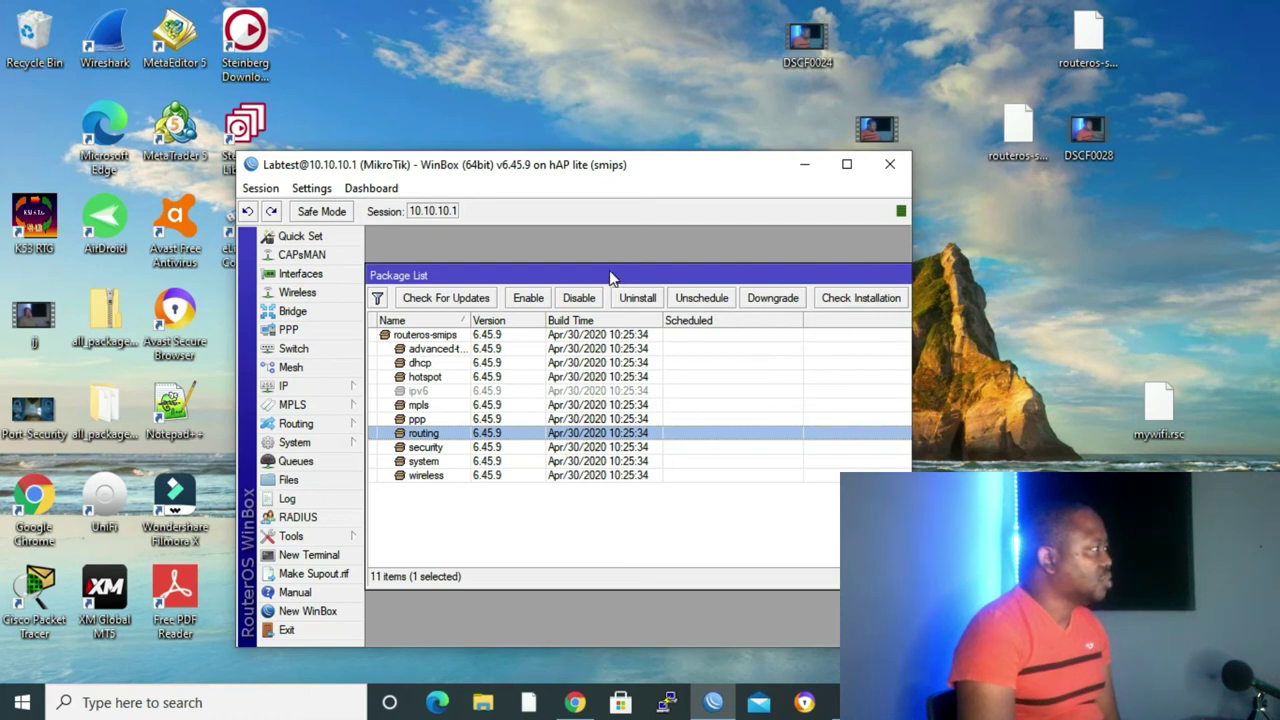
left_click(785, 279)
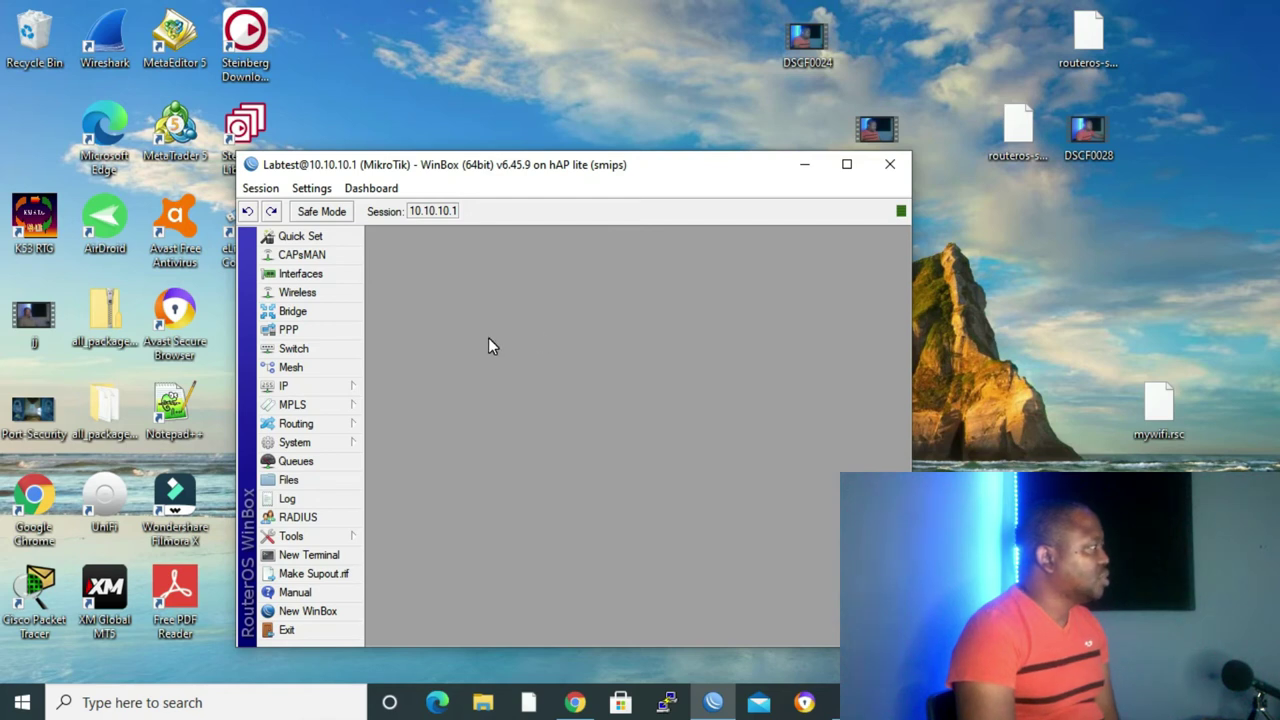
left_click(340, 445)
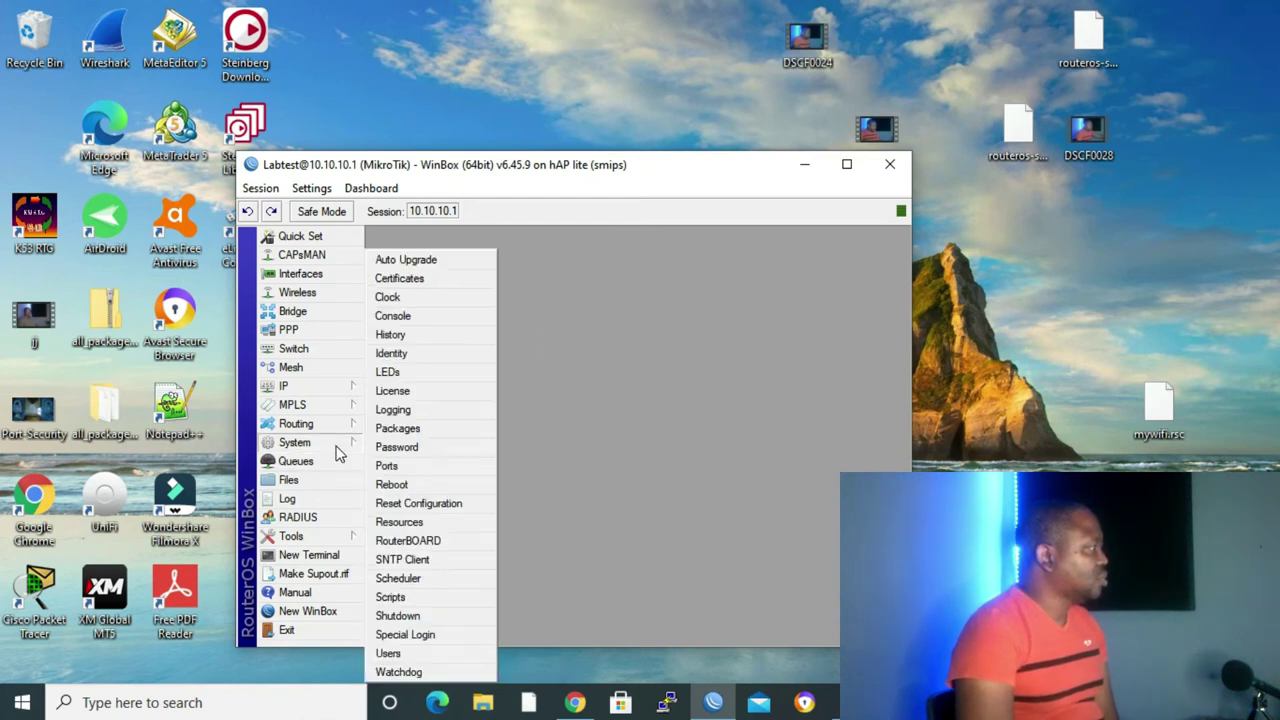
left_click(428, 430)
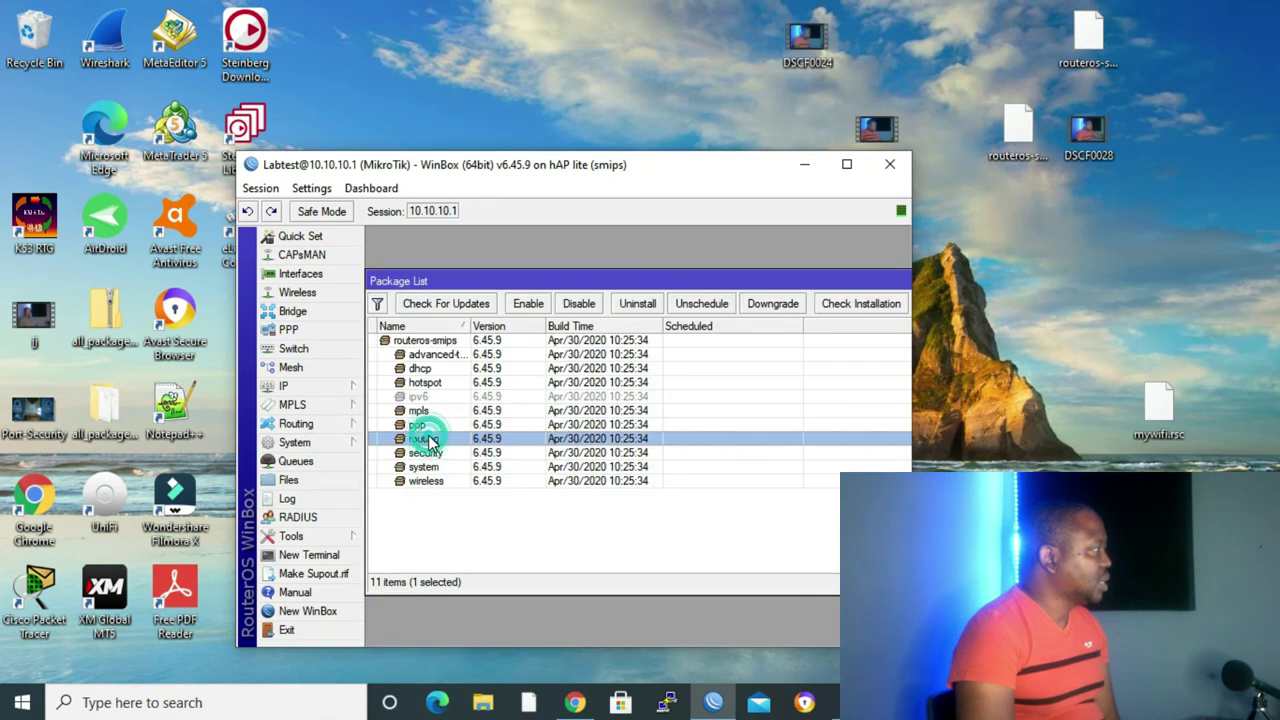
left_click(460, 310)
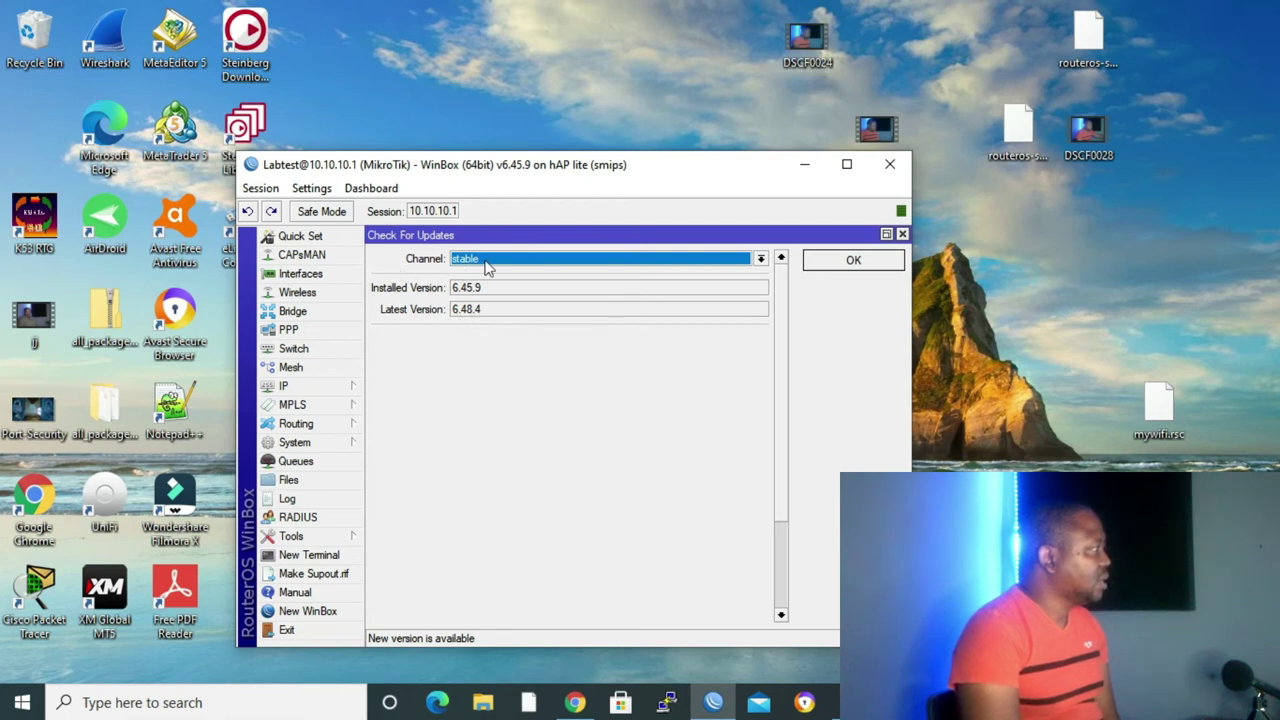
Step: Check the latest RouterOS version offered in the long term, testing and development update channels
left_click(761, 259)
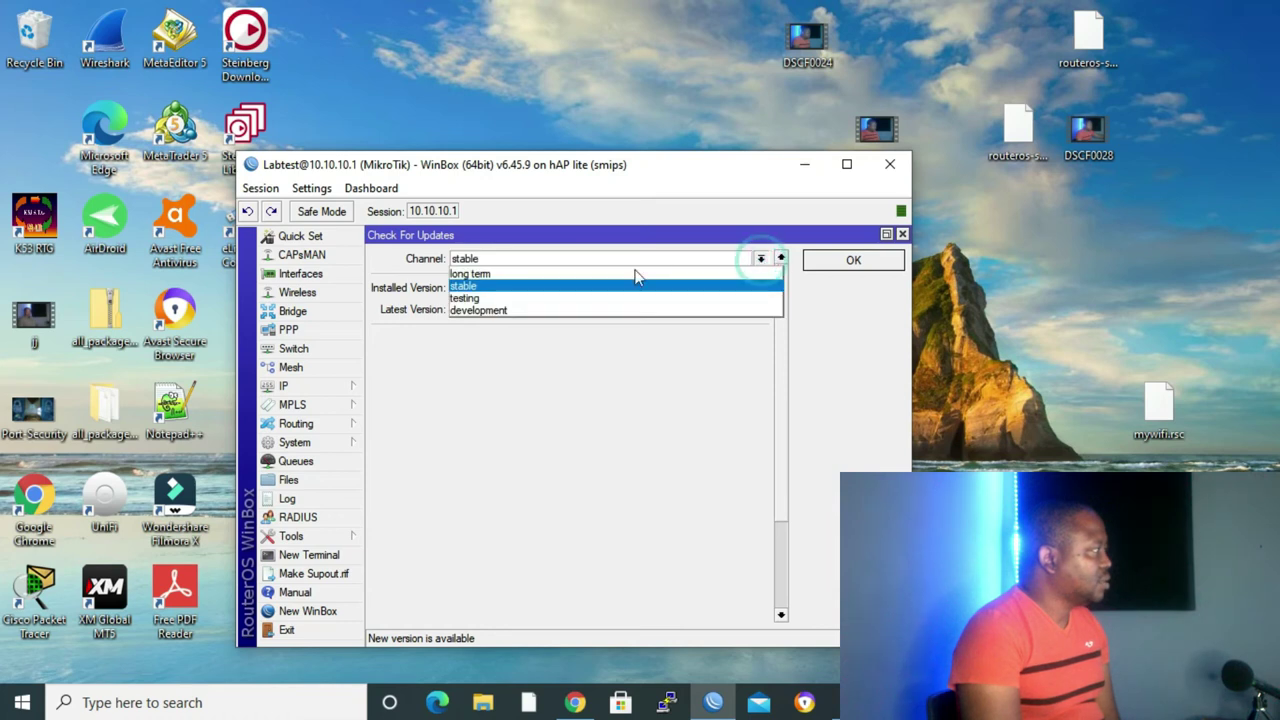
left_click(479, 275)
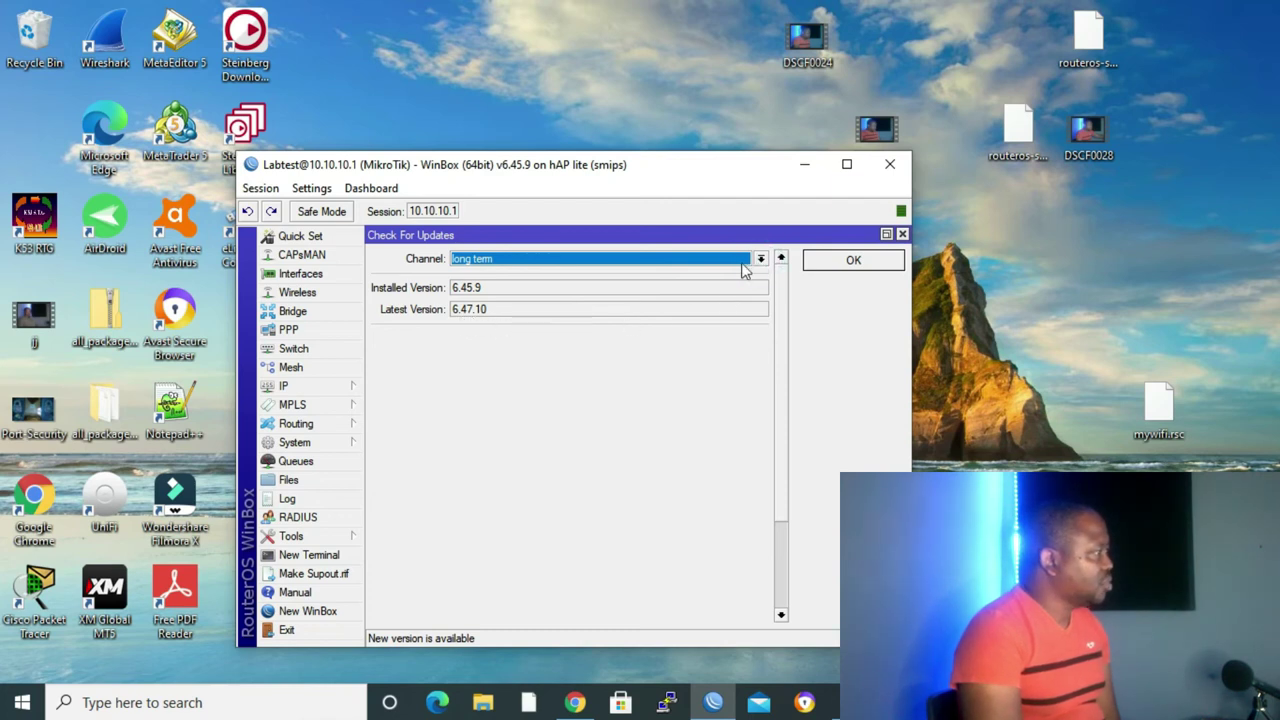
left_click(744, 262)
left_click(503, 300)
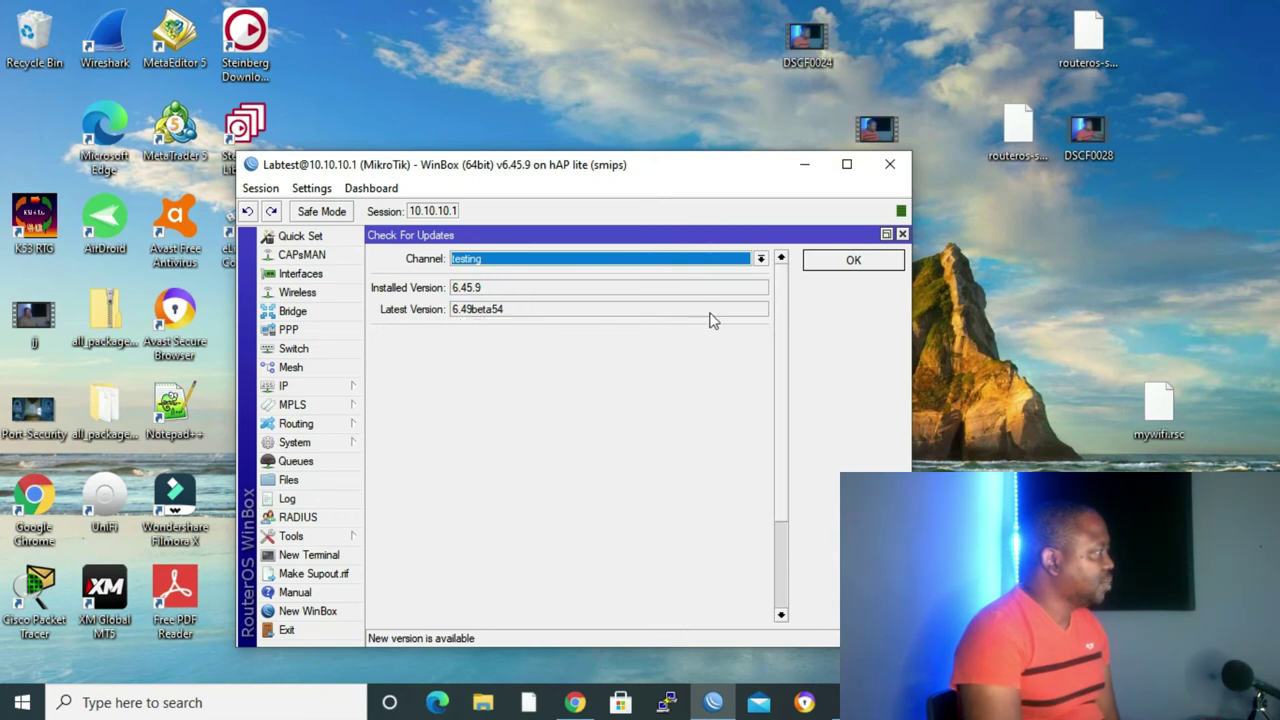
left_click(761, 259)
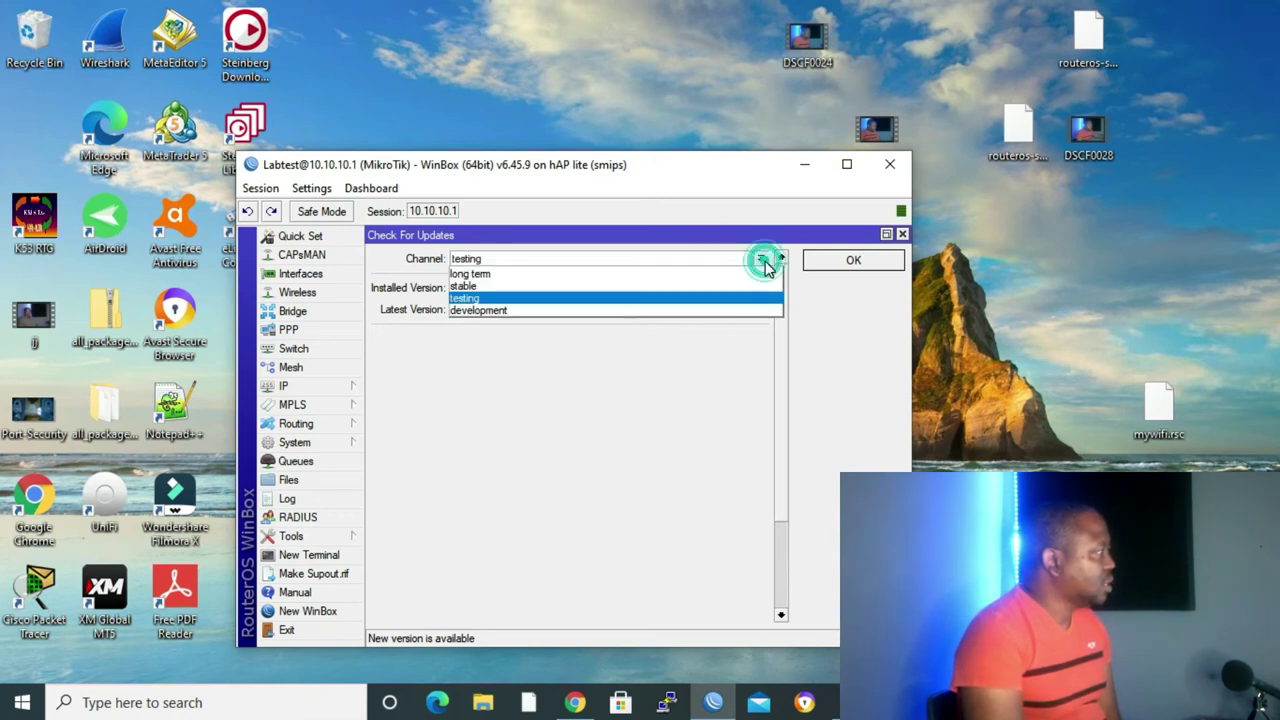
left_click(455, 312)
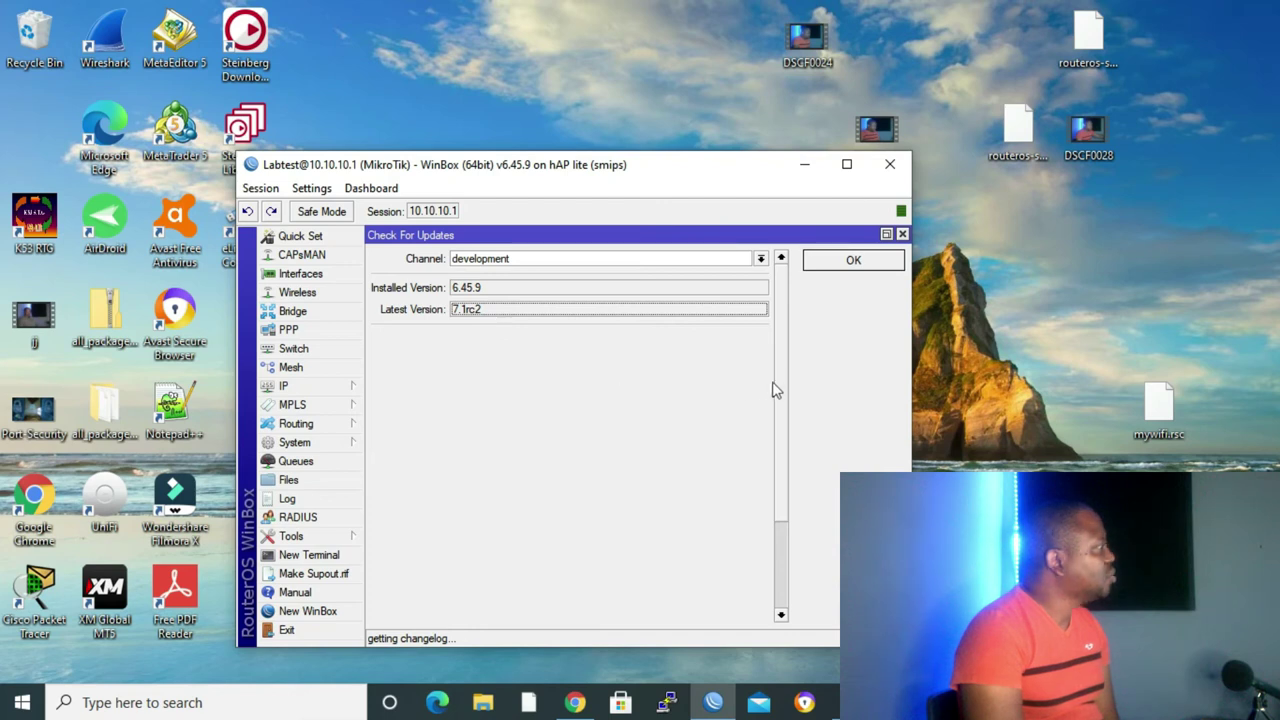
Step: Set the update channel to stable, and download and install RouterOS 6.48.4
left_click(761, 259)
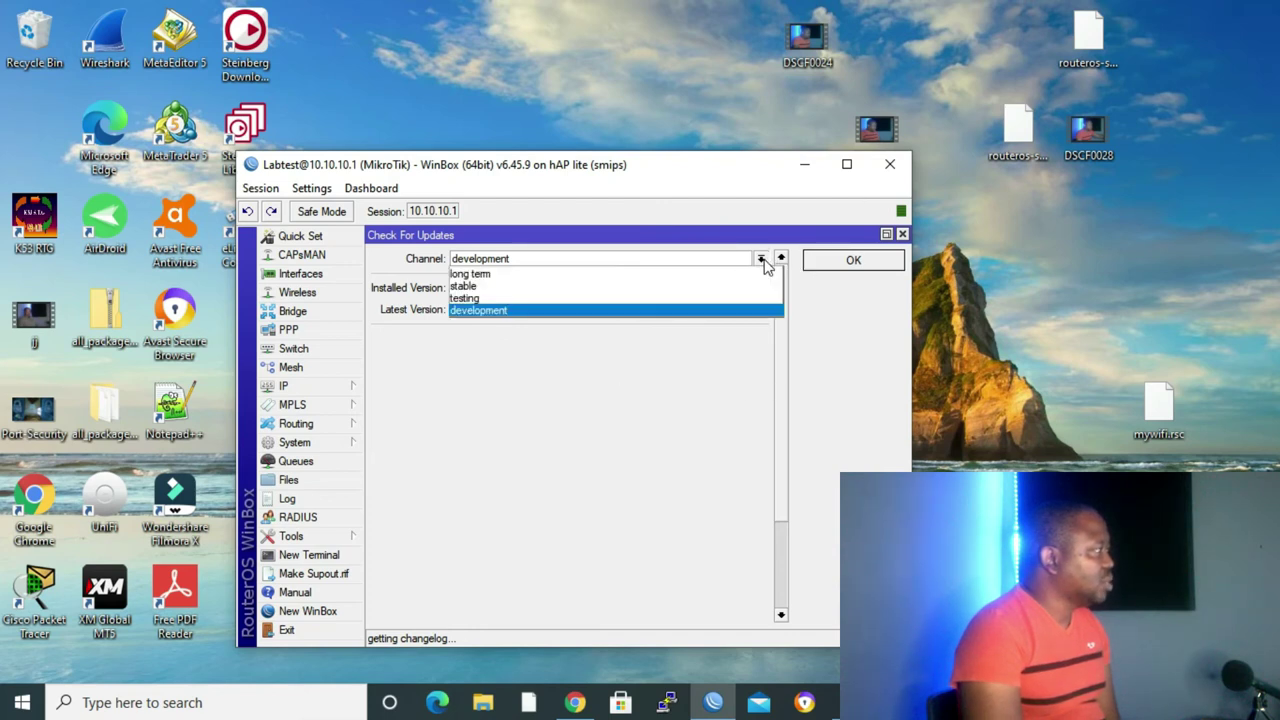
left_click(482, 288)
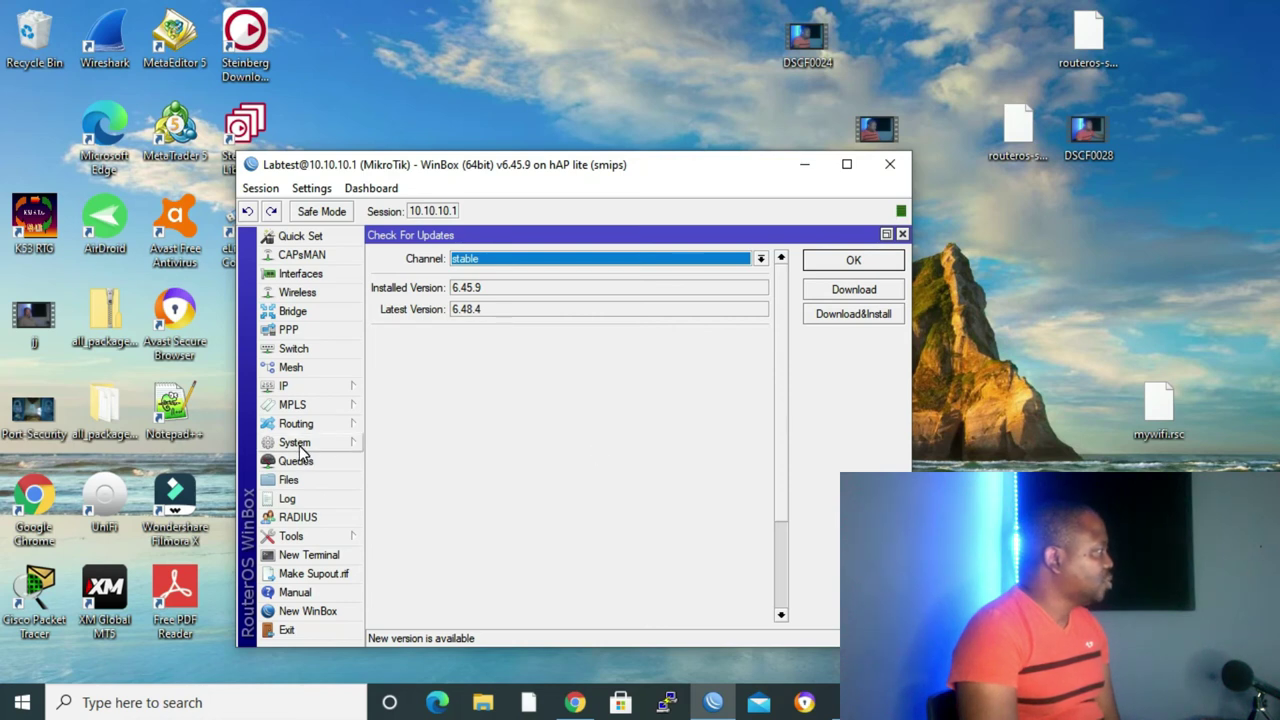
left_click(295, 442)
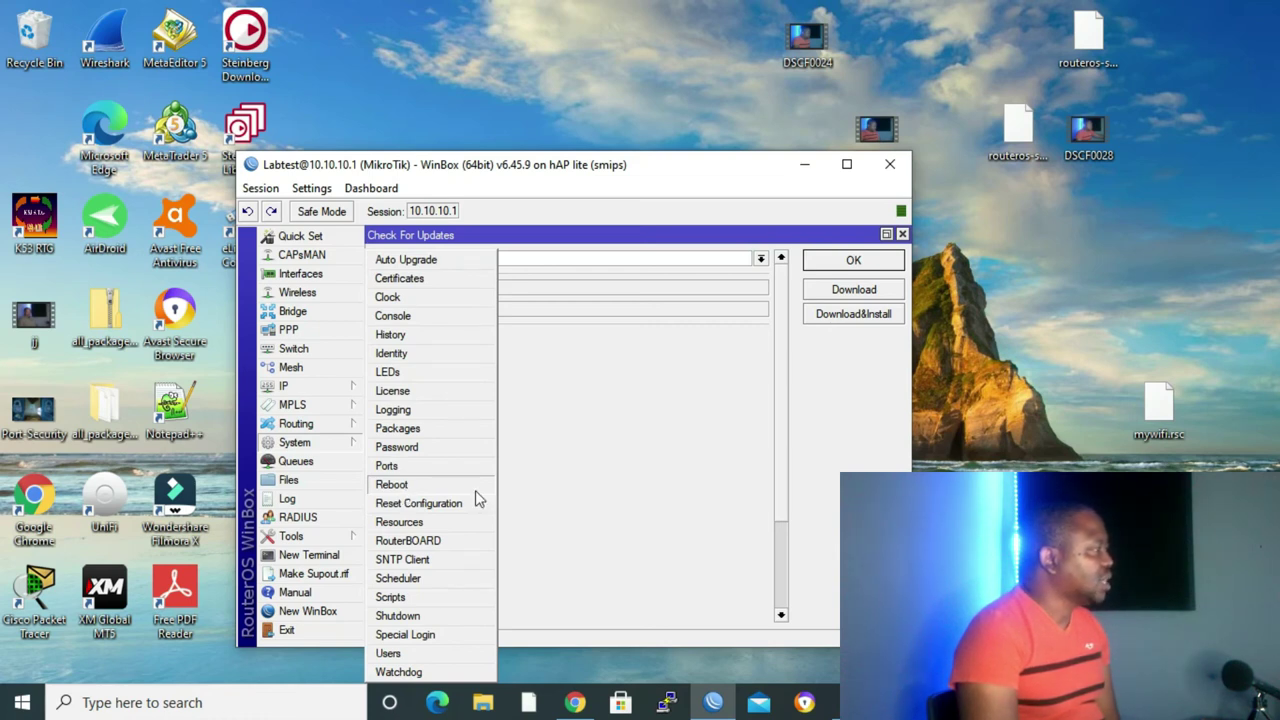
left_click(640, 468)
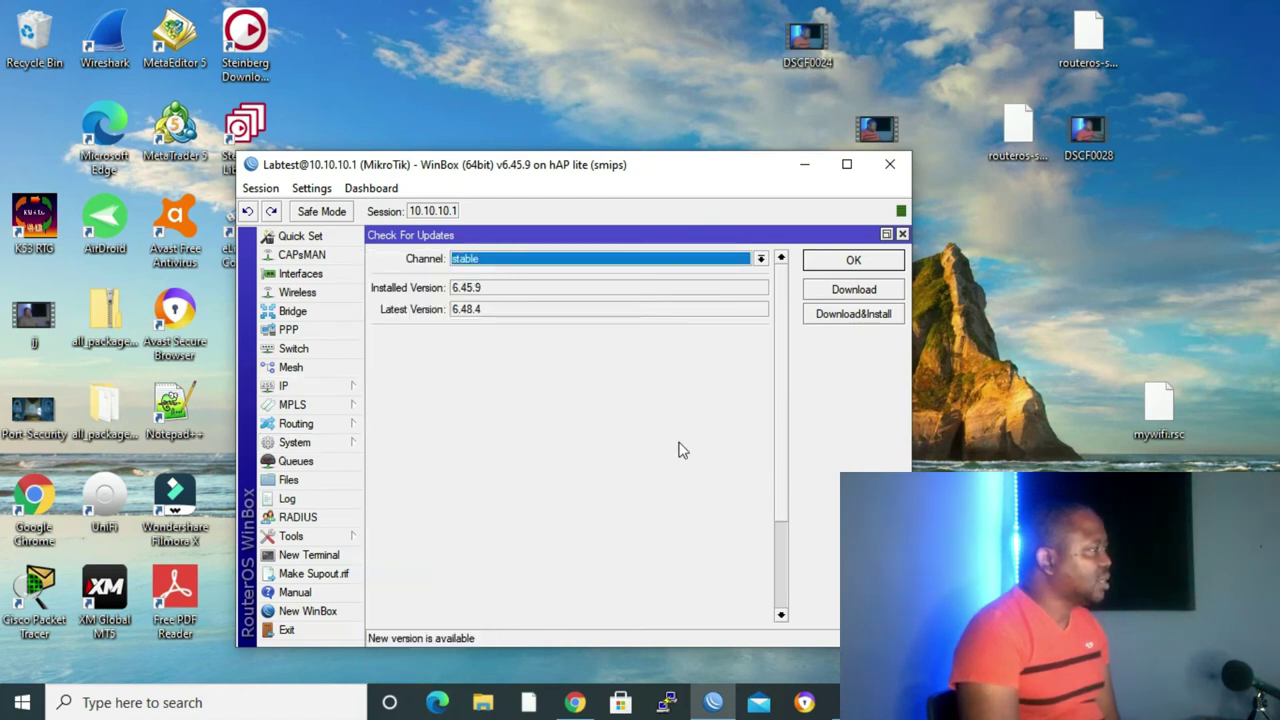
left_click(860, 316)
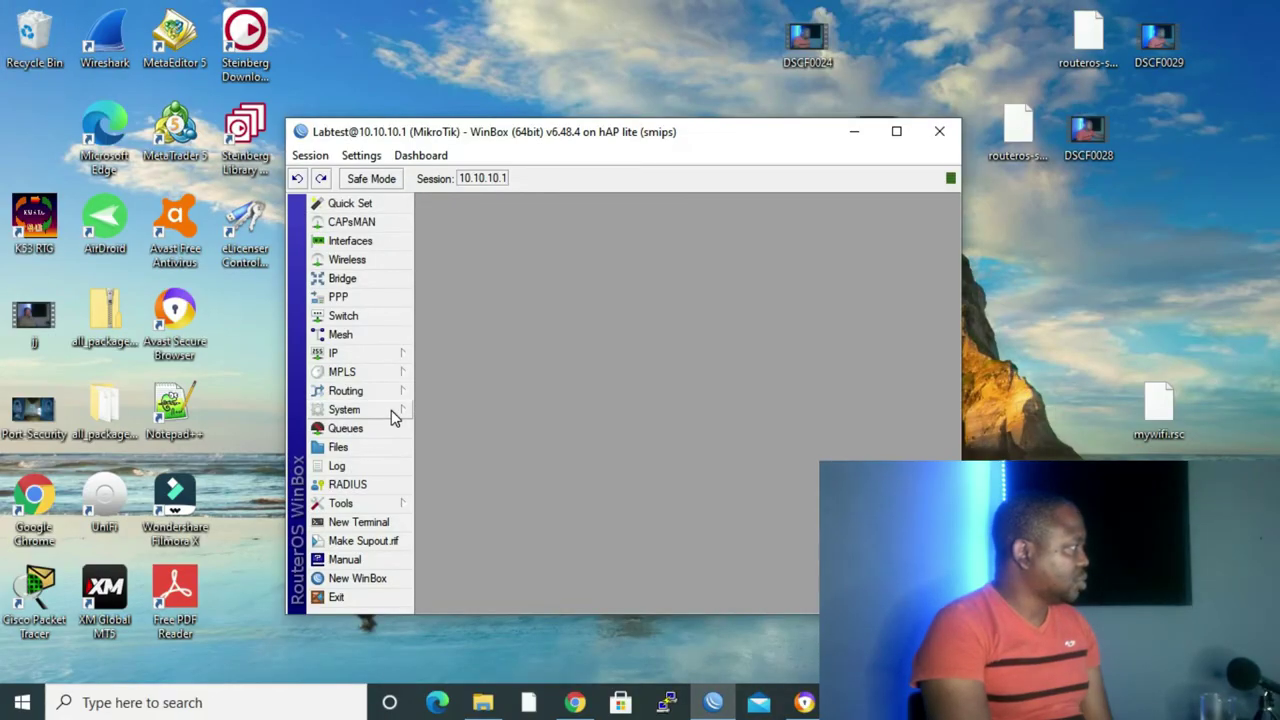
Step: Open the RouterBOARD settings and upgrade the router's firmware to 6.48.4
left_click(393, 418)
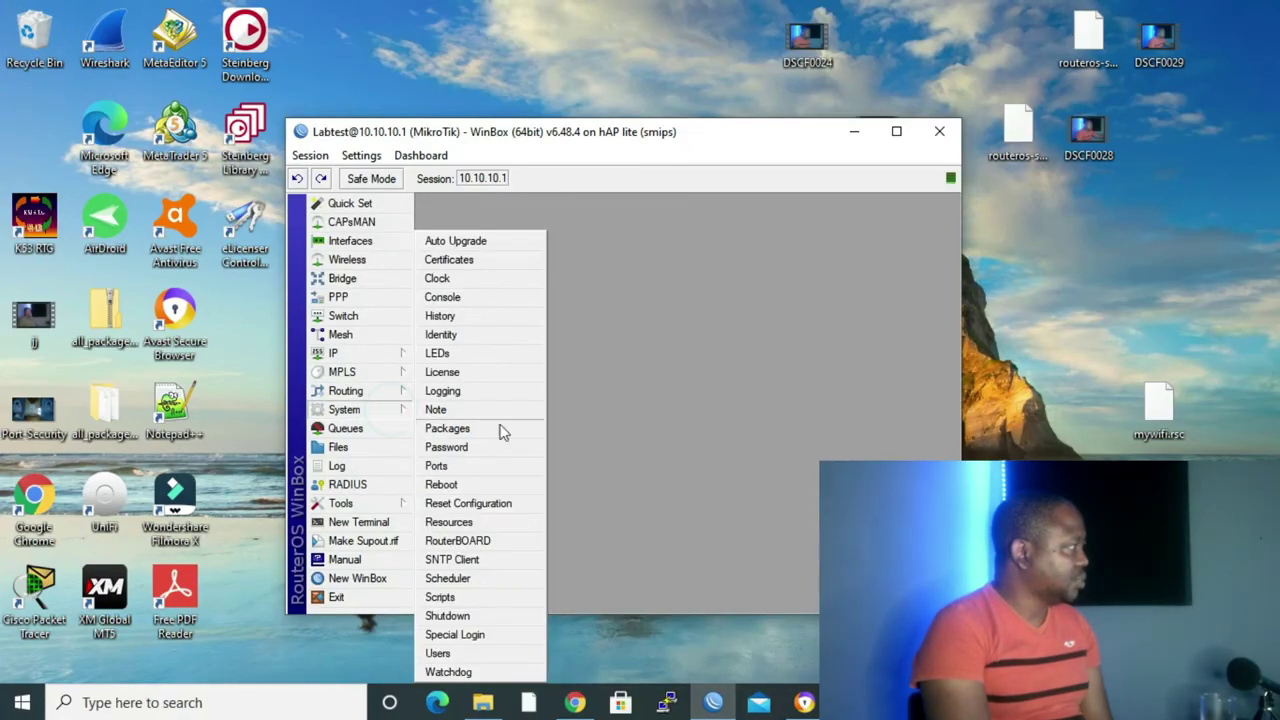
left_click(469, 541)
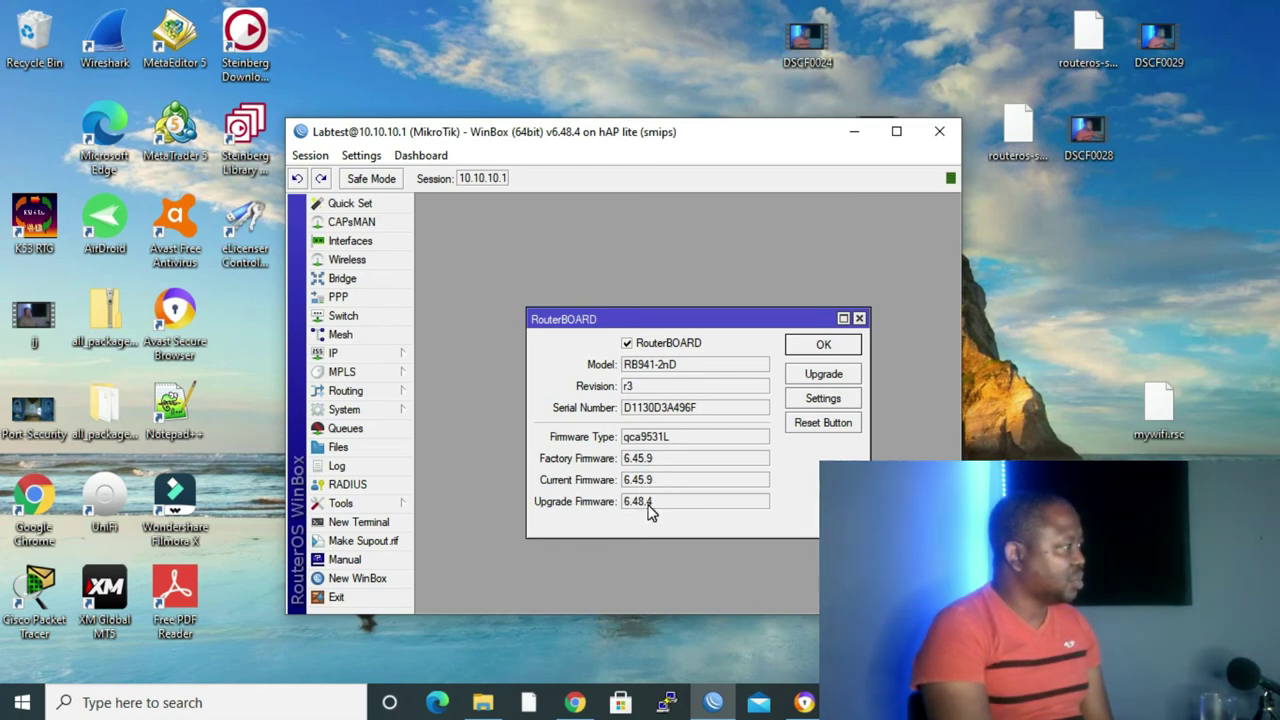
left_click(823, 376)
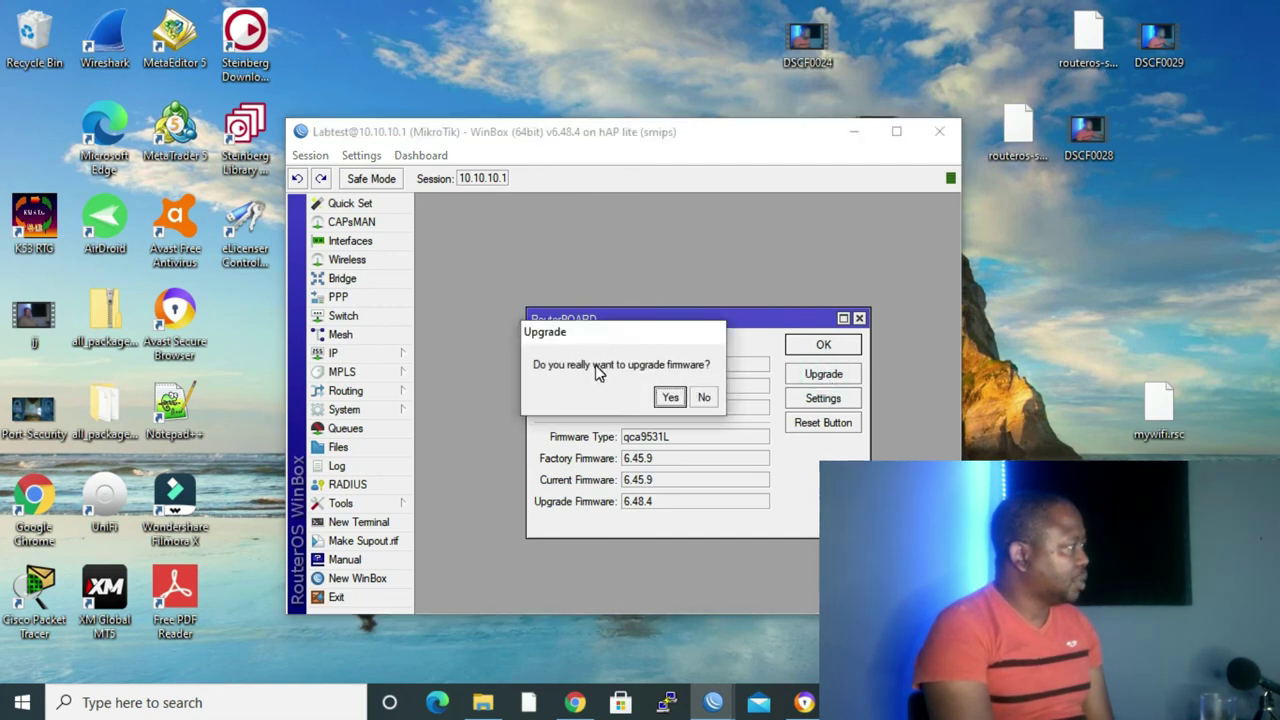
left_click(671, 397)
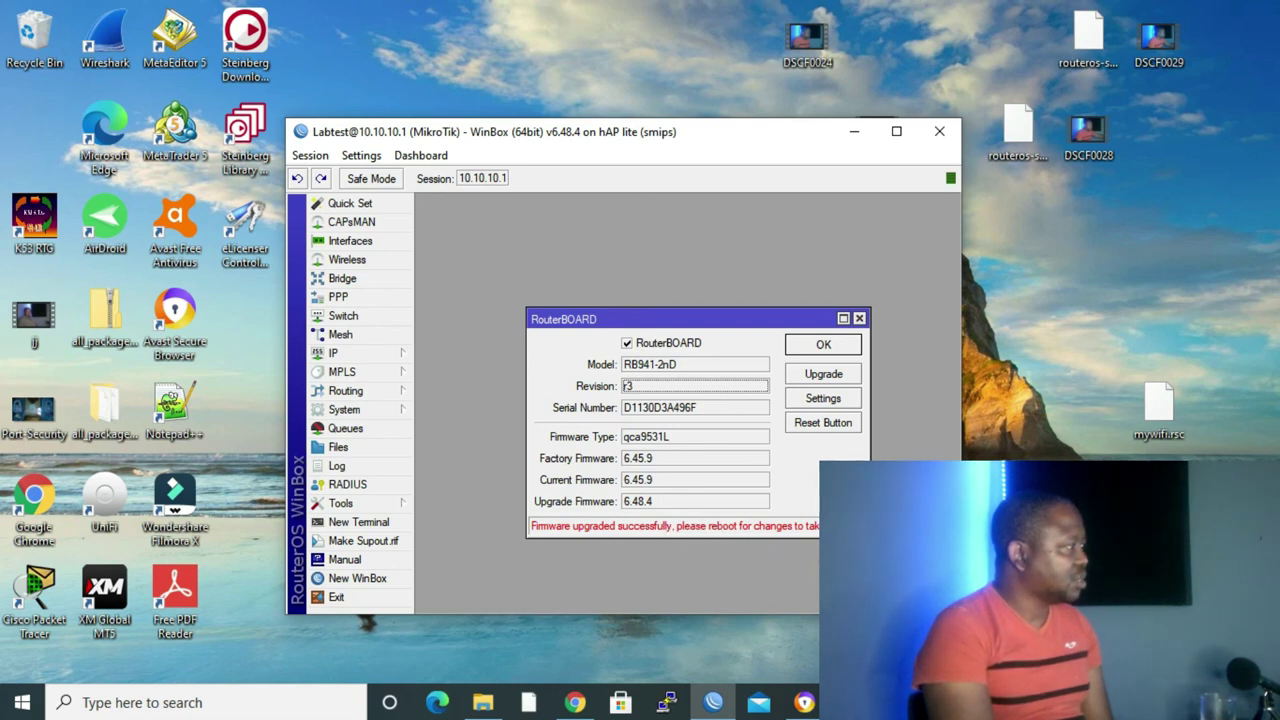
Step: Reboot the router to apply the RouterBOARD firmware upgrade
left_click(342, 410)
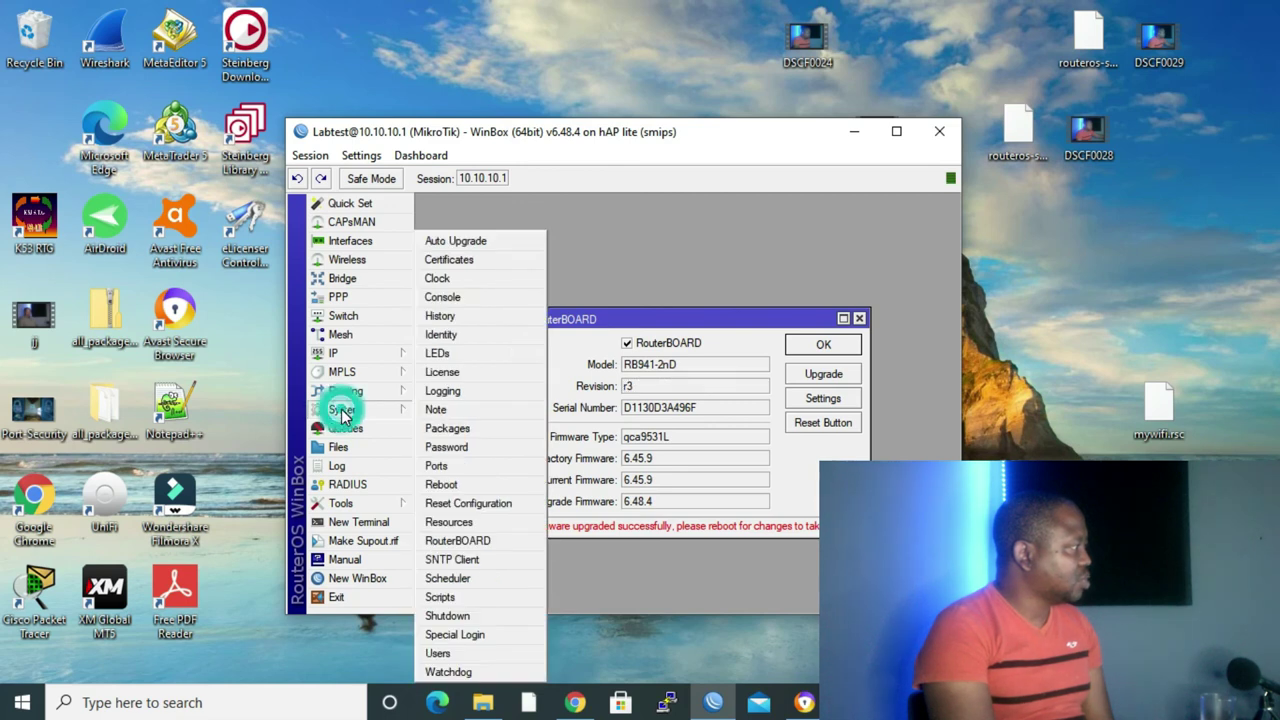
left_click(441, 485)
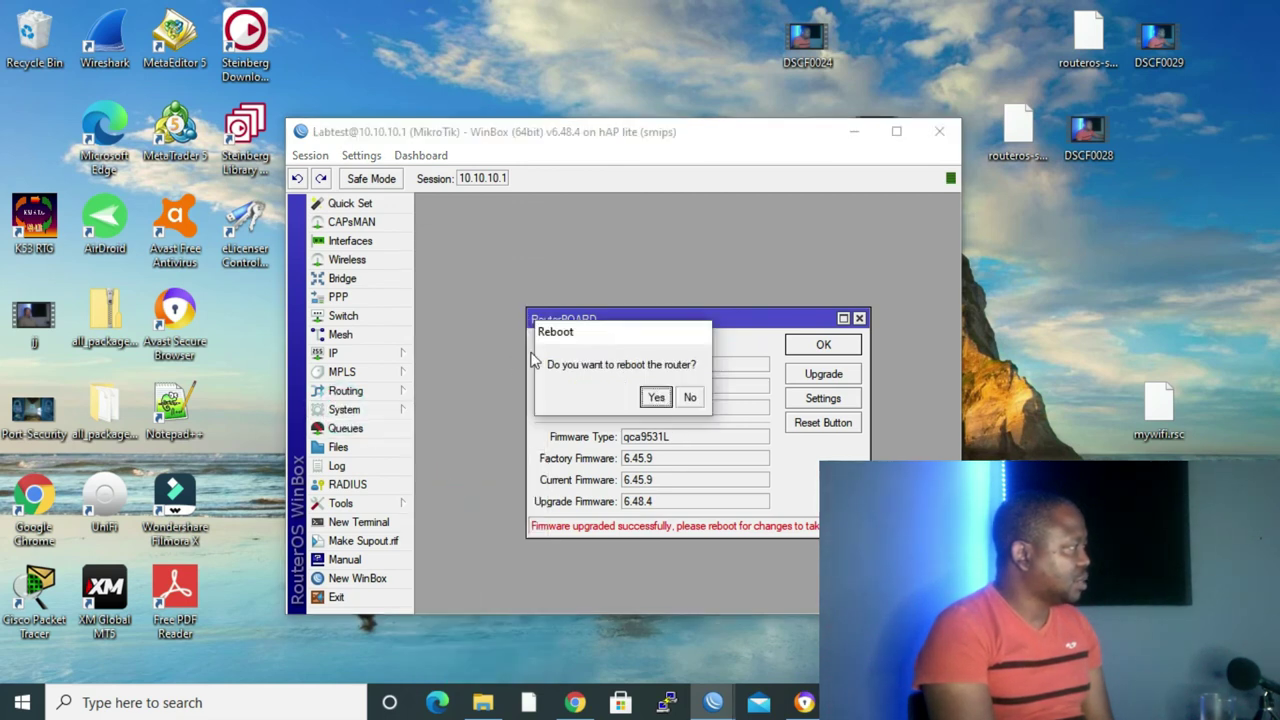
left_click(656, 397)
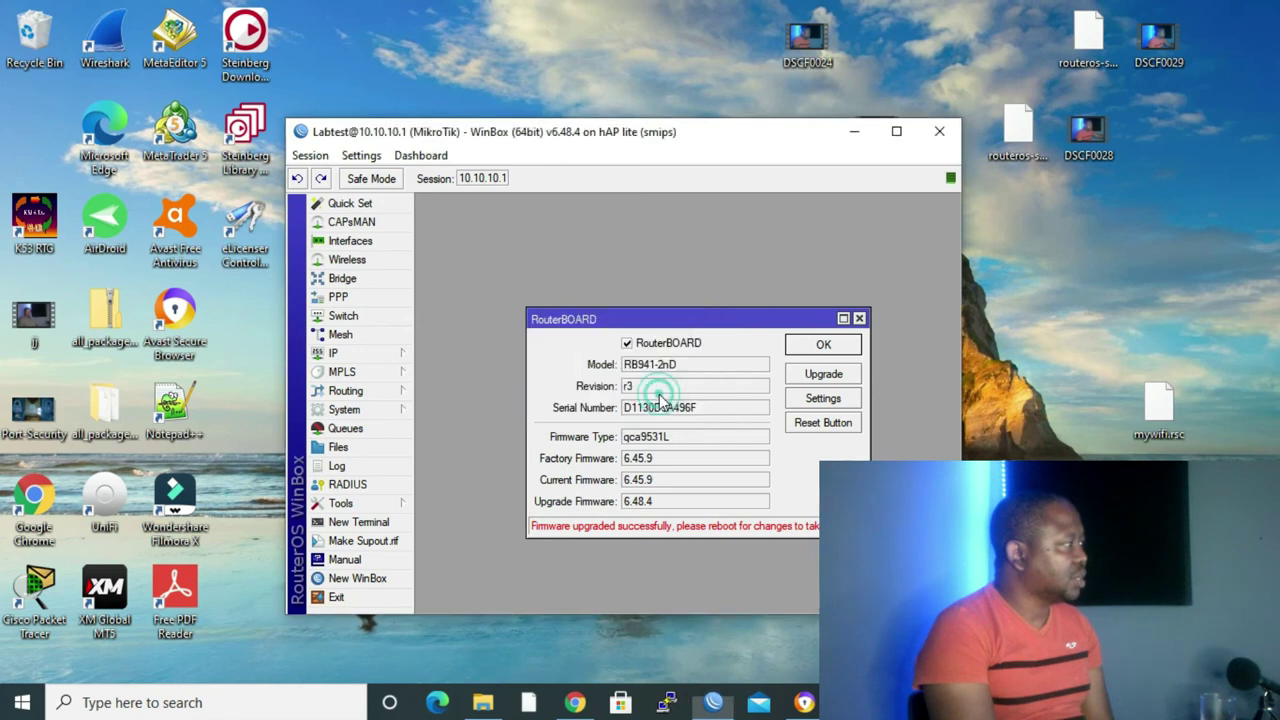